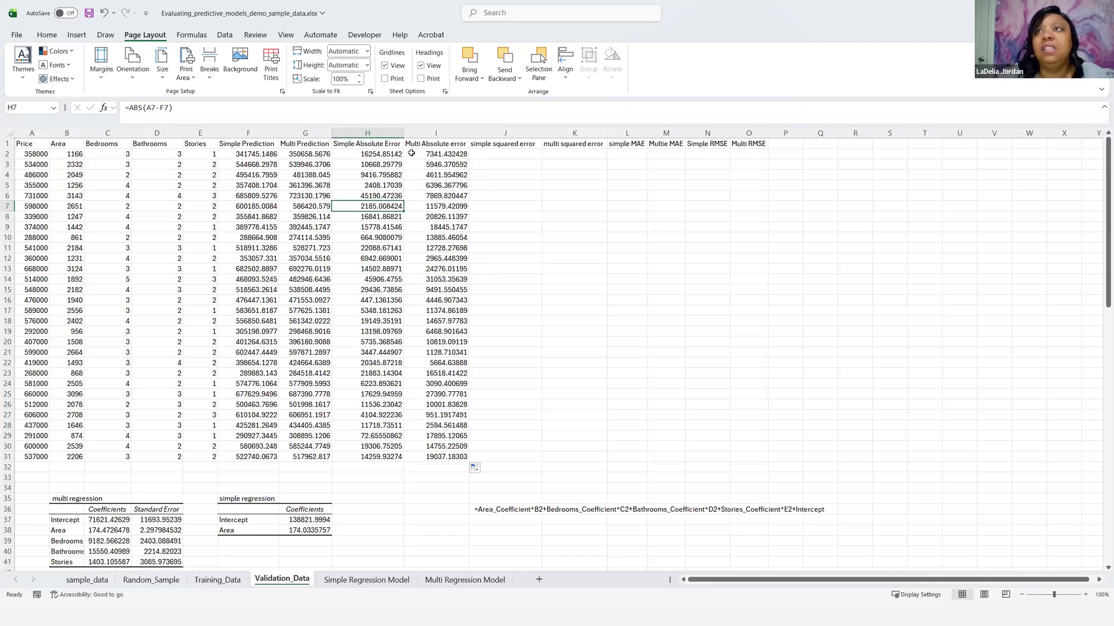
# Step: Calculate the simple squared error in J2 with =(A2-F2)^2 and fill the formula down to row 31
pyautogui.click(484, 152)
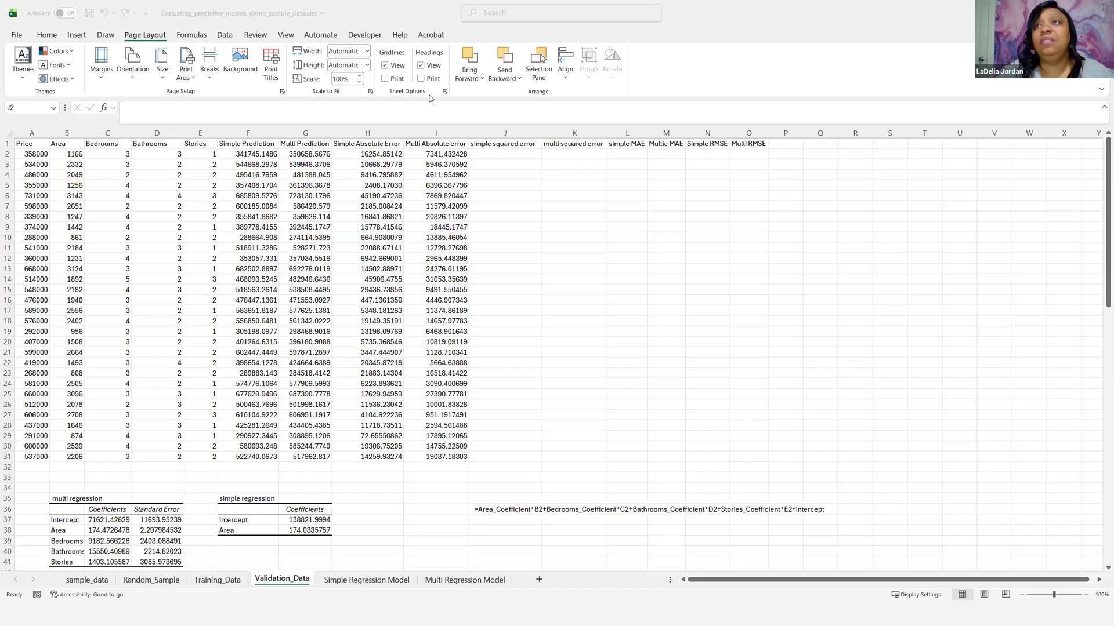
pyautogui.click(479, 153)
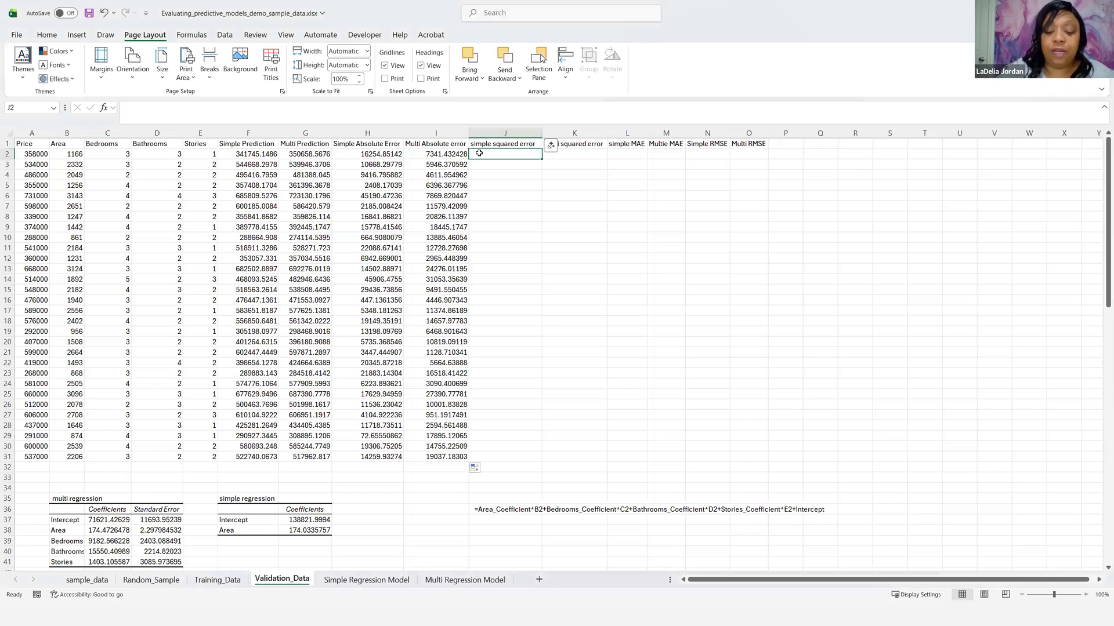
pyautogui.write('=(')
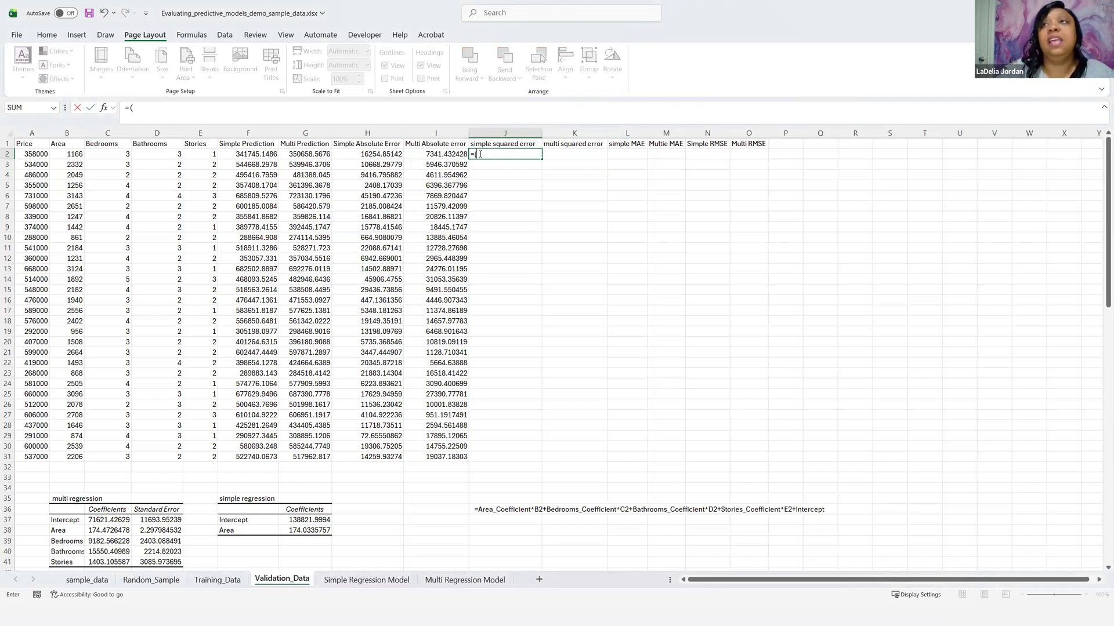
pyautogui.click(33, 154)
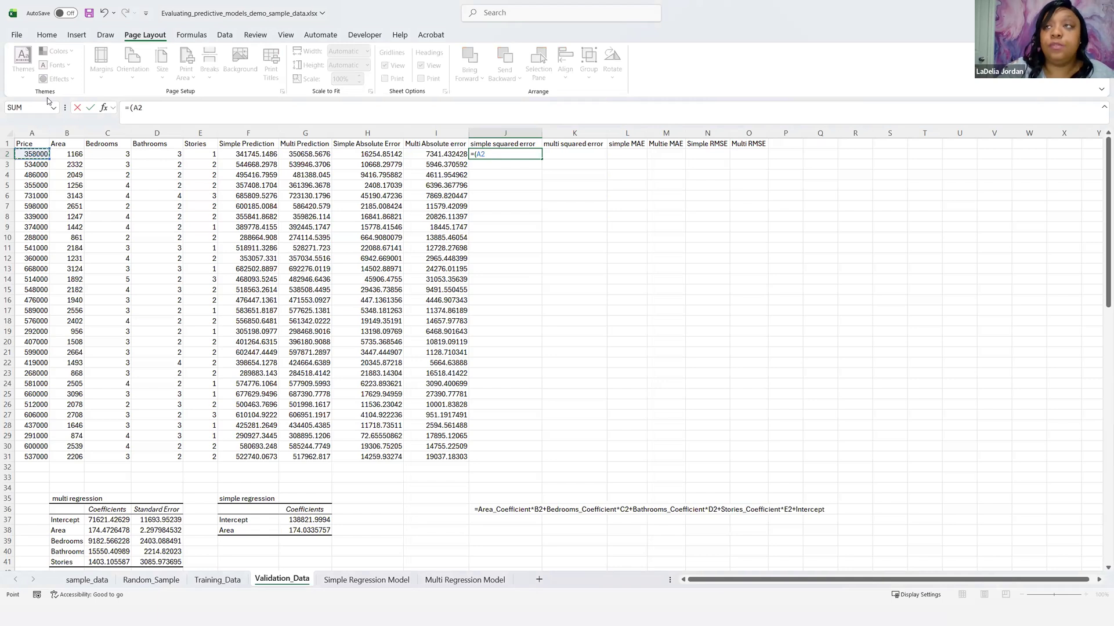
pyautogui.write('-')
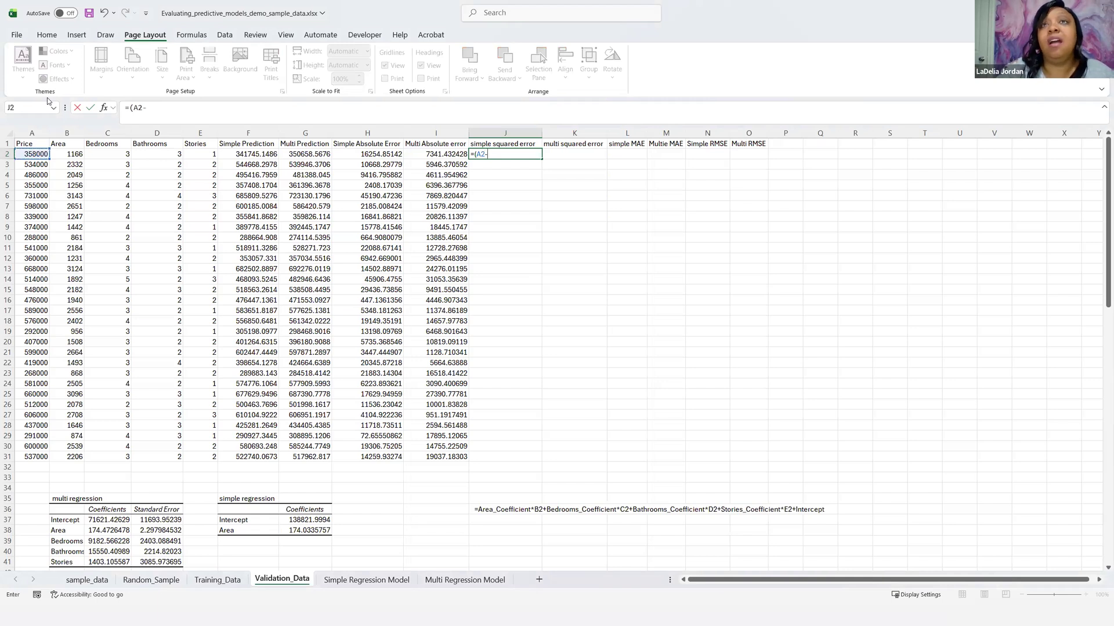
pyautogui.click(255, 153)
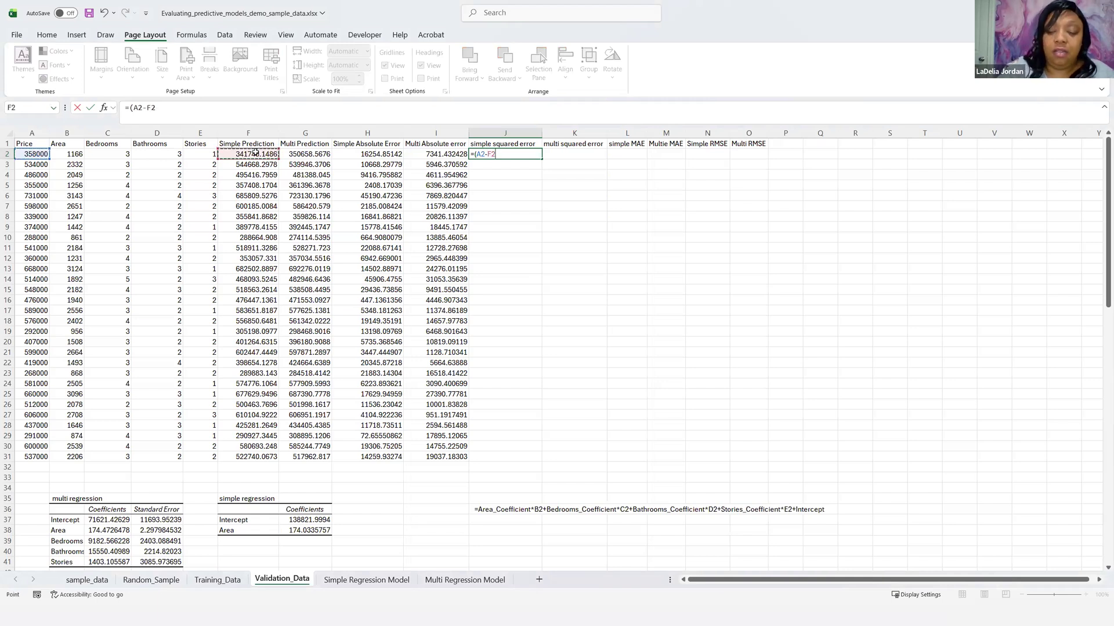
pyautogui.write(')')
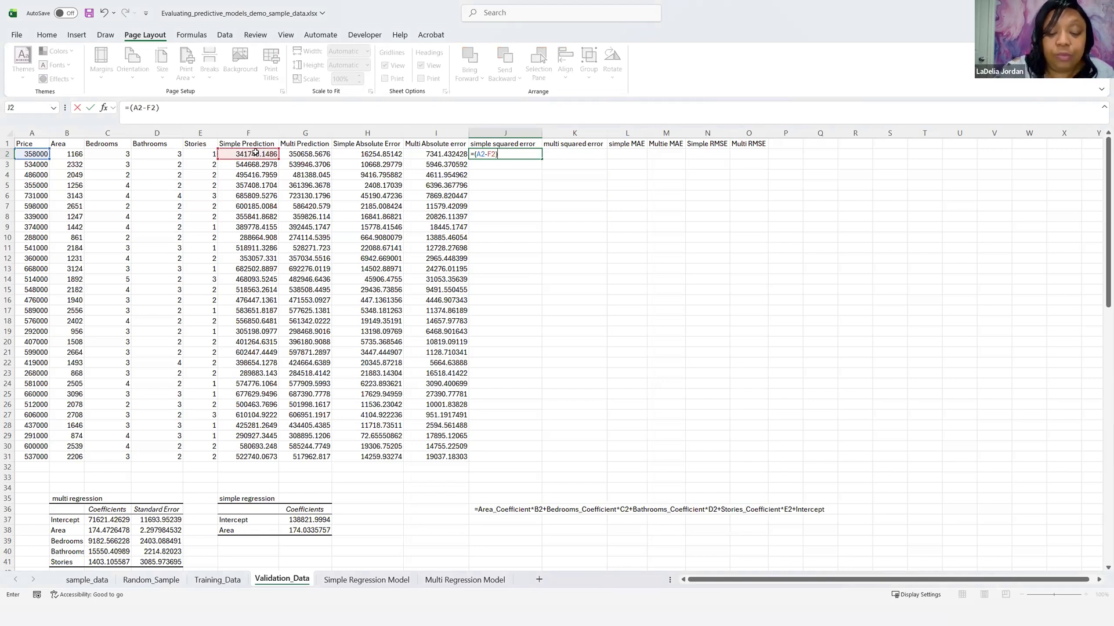
pyautogui.write('^2')
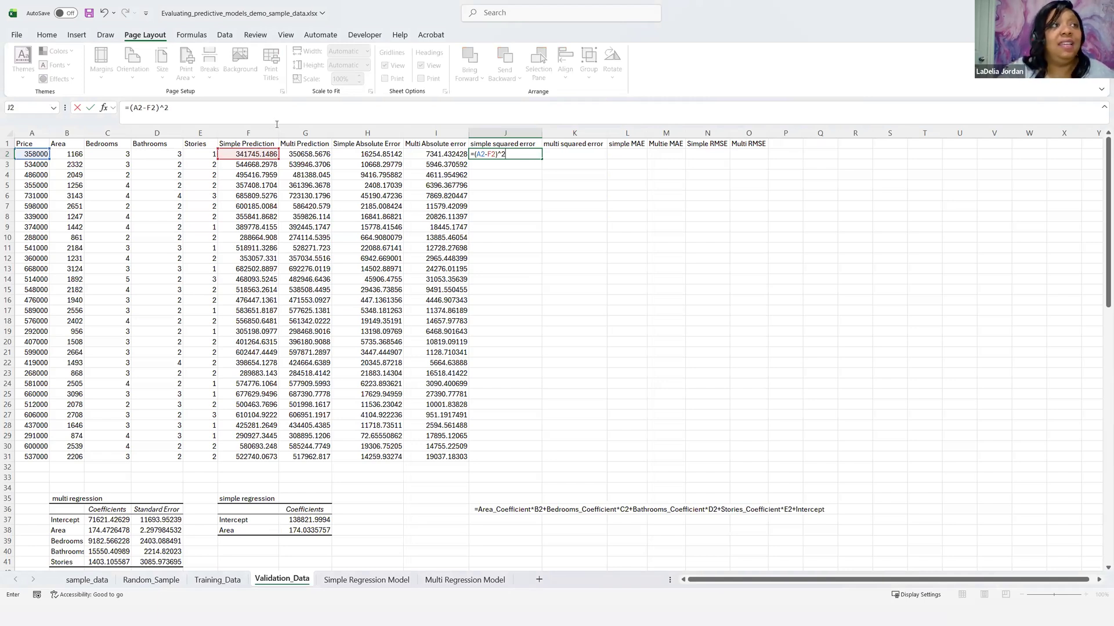
pyautogui.press('Return')
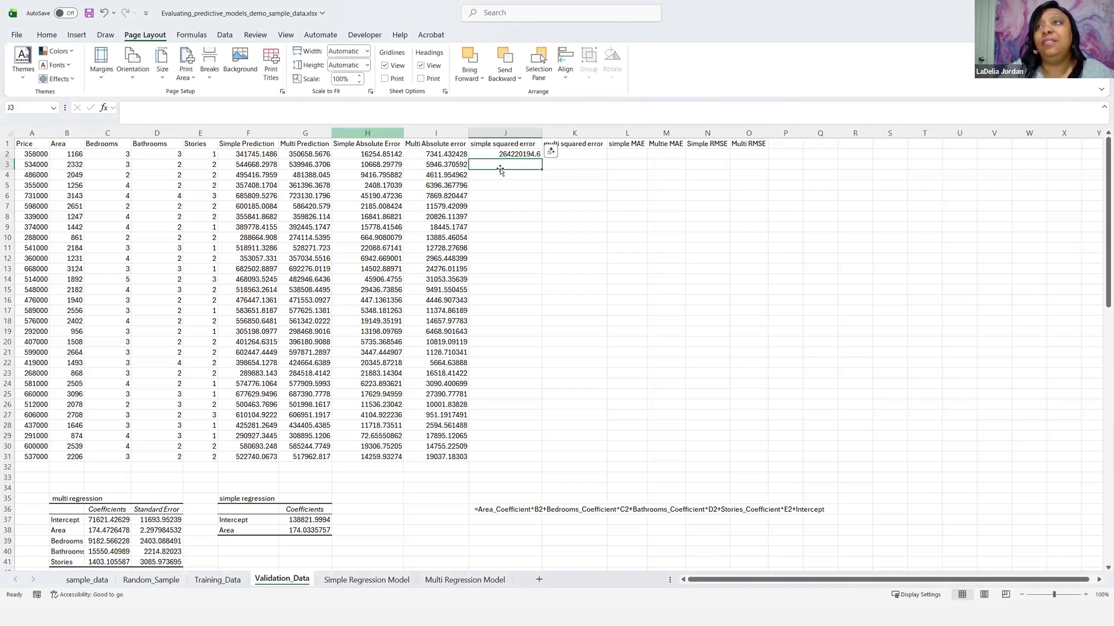
pyautogui.click(537, 154)
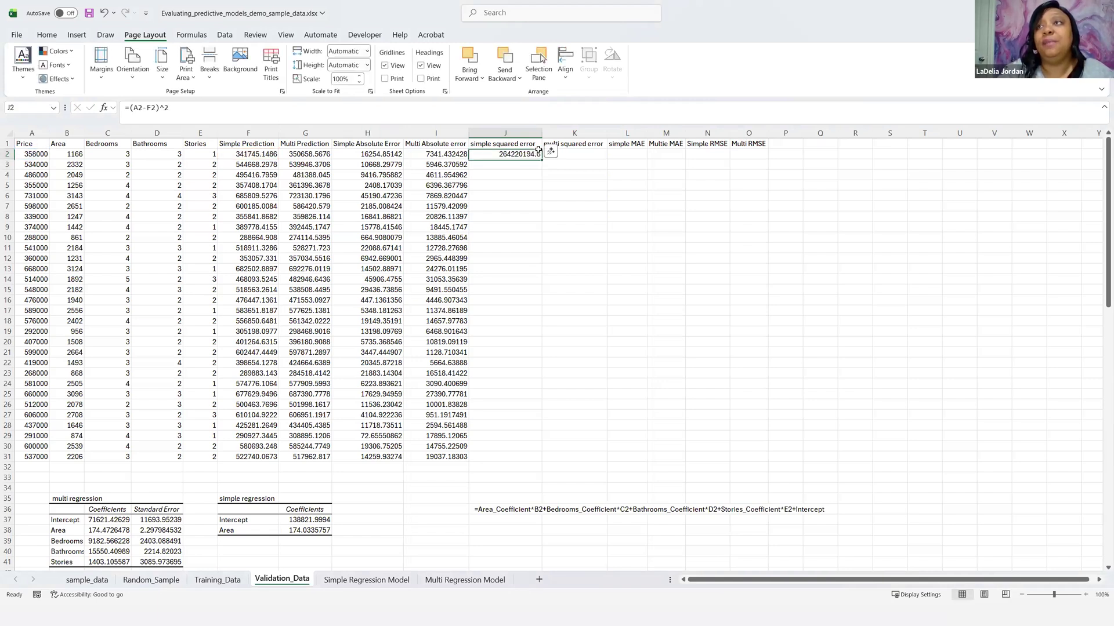
pyautogui.doubleClick(542, 160)
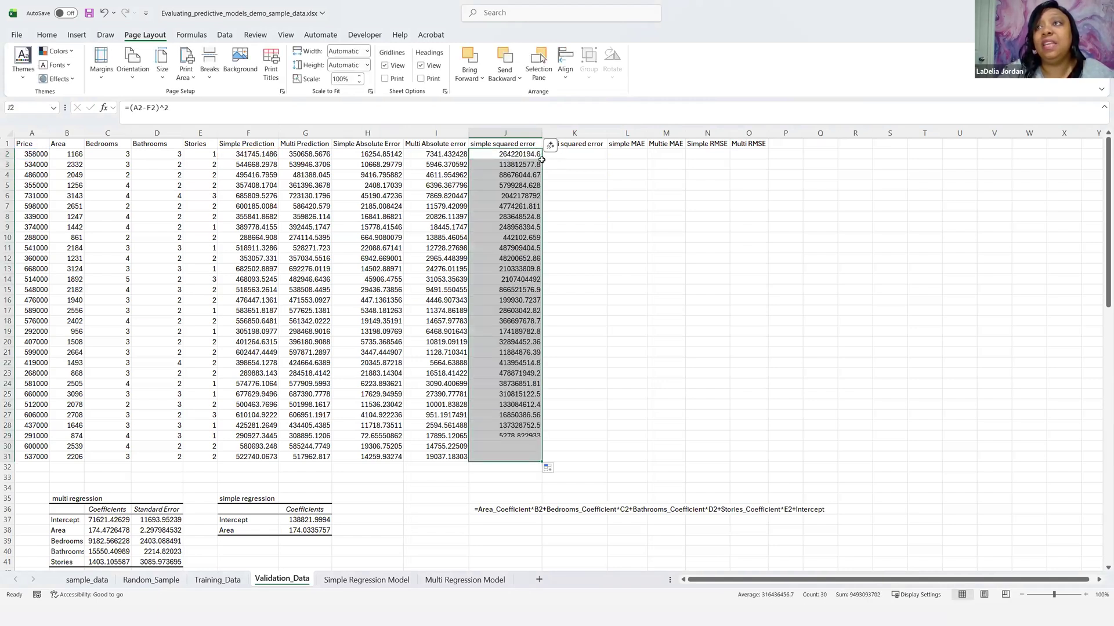
# Step: Enter =(A2-G2)^2 in K2 for the multi squared error and fill it down to row 31
pyautogui.click(570, 155)
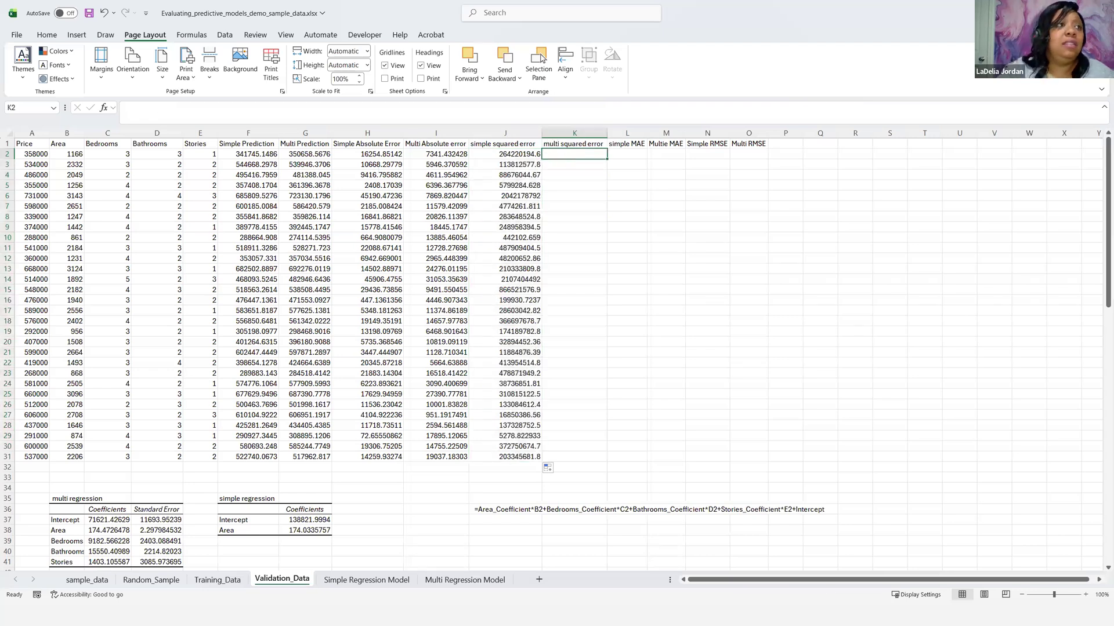
pyautogui.click(540, 54)
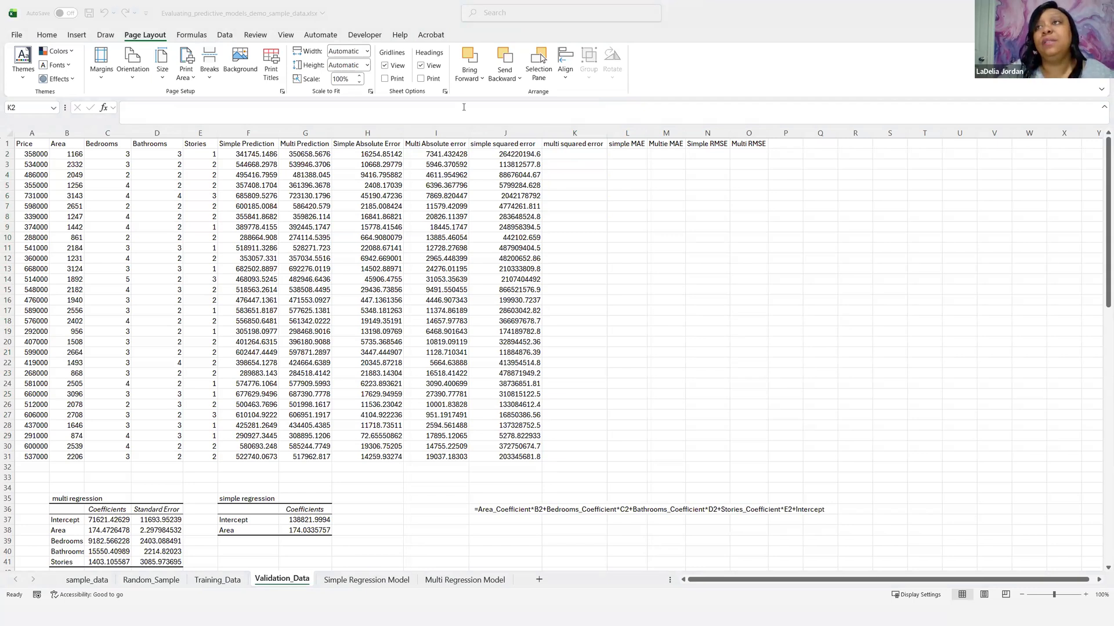
pyautogui.click(567, 153)
pyautogui.hotkey('ctrl', 'v')
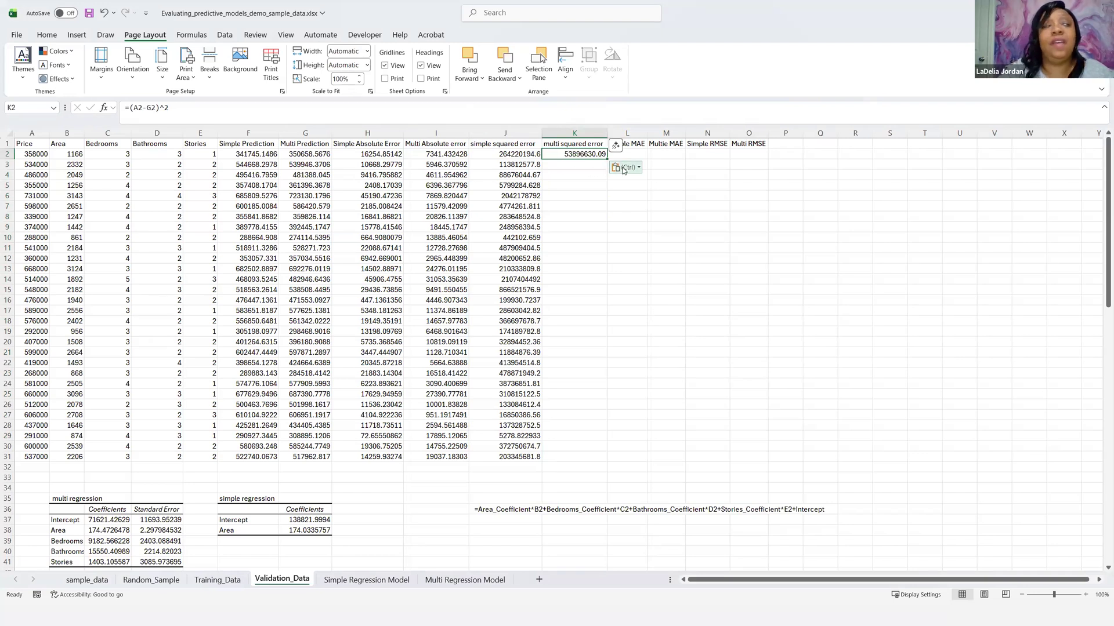
pyautogui.doubleClick(606, 158)
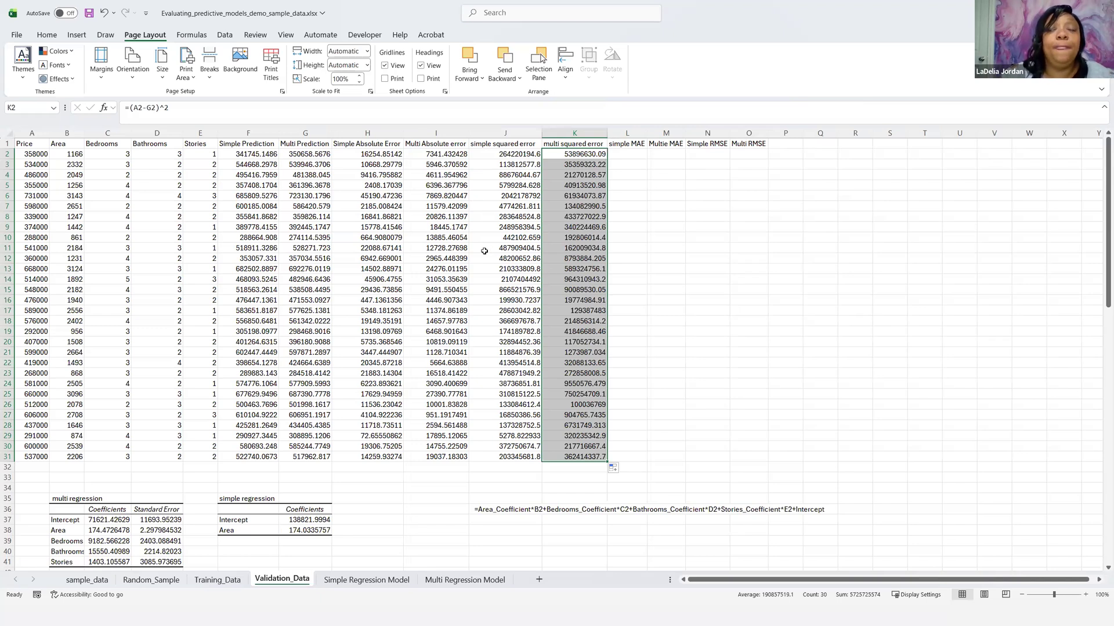
# Step: Calculate the simple MAE in L2 with =AVERAGE(H2:H31)
pyautogui.click(641, 155)
pyautogui.click(671, 154)
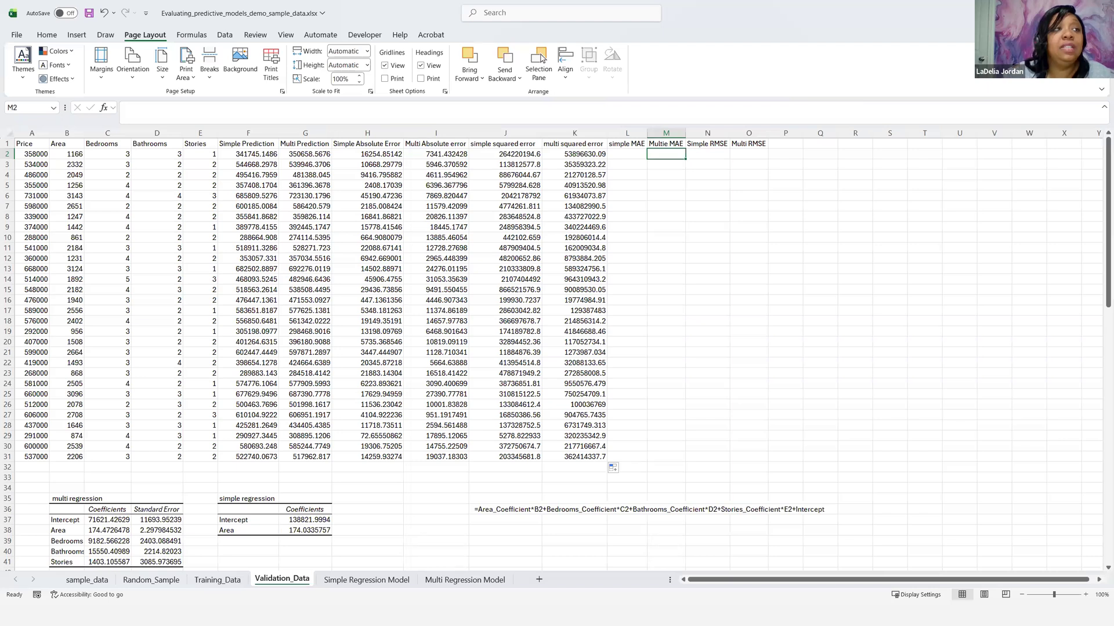
pyautogui.click(628, 152)
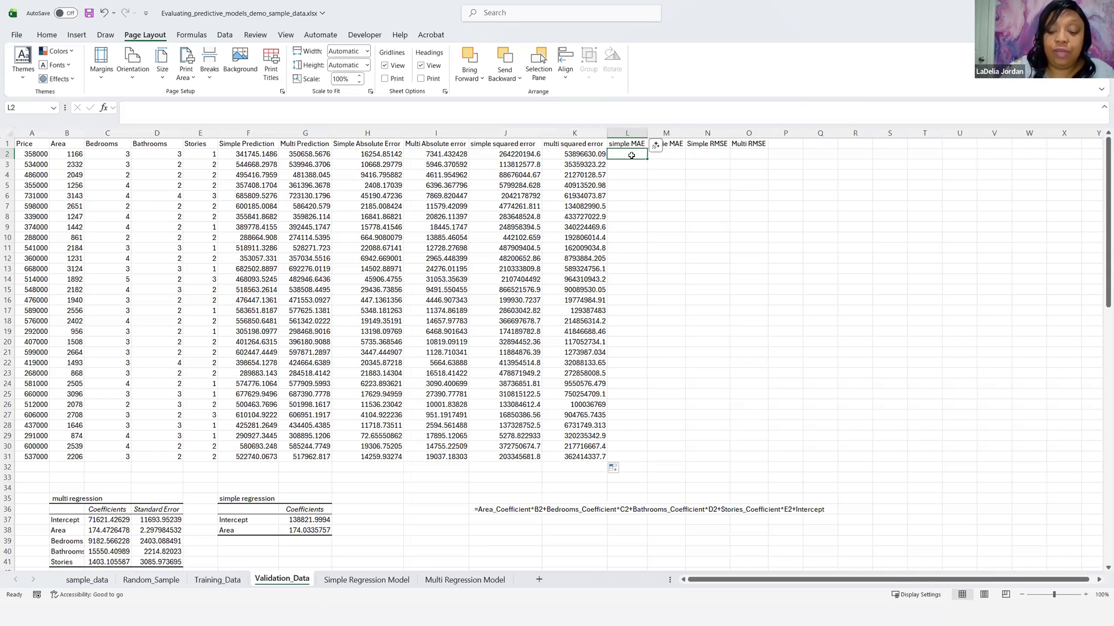
pyautogui.write('=')
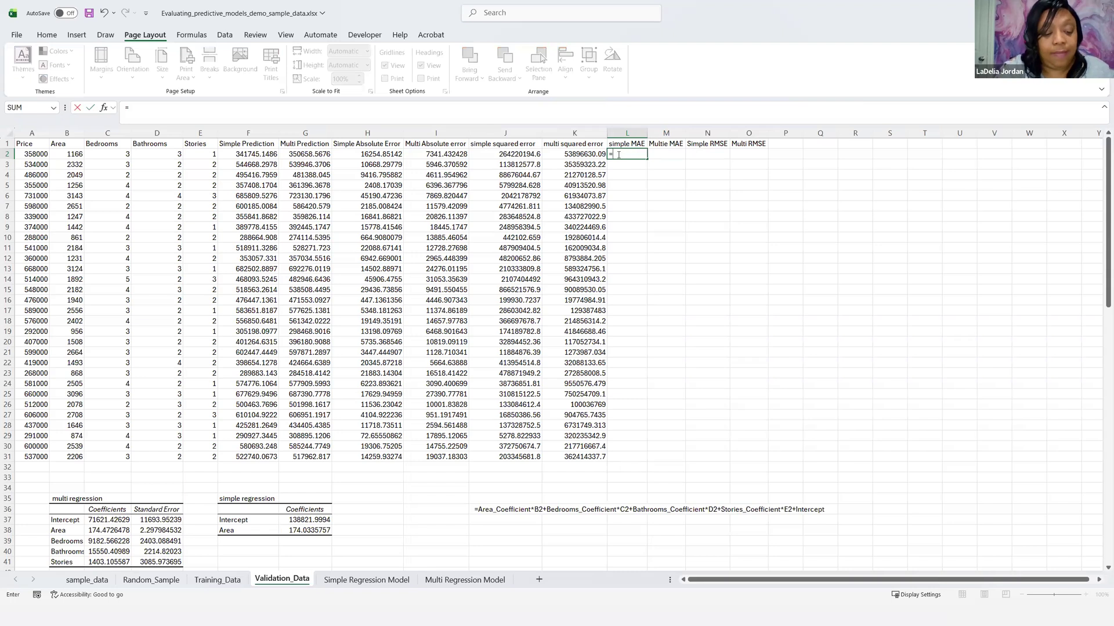
pyautogui.write('Av')
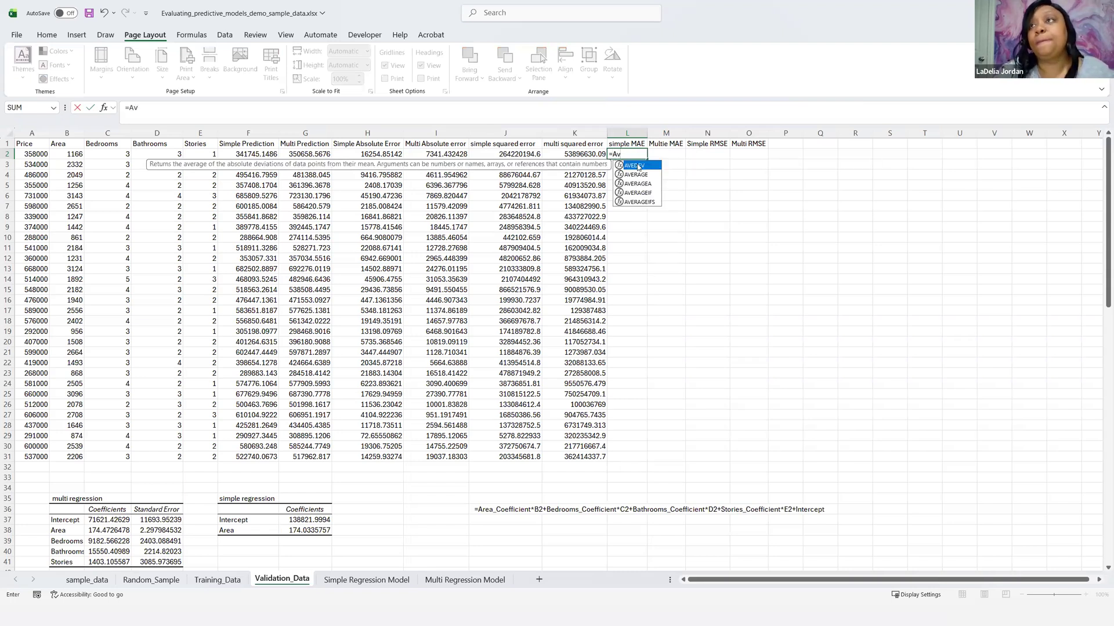
pyautogui.click(641, 175)
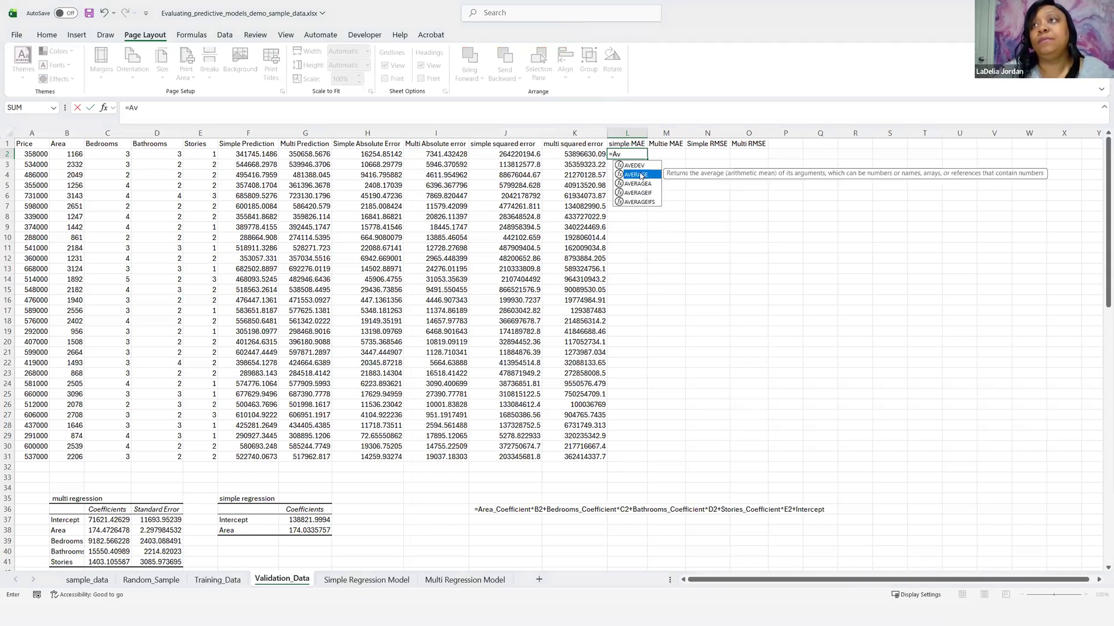
pyautogui.doubleClick(641, 175)
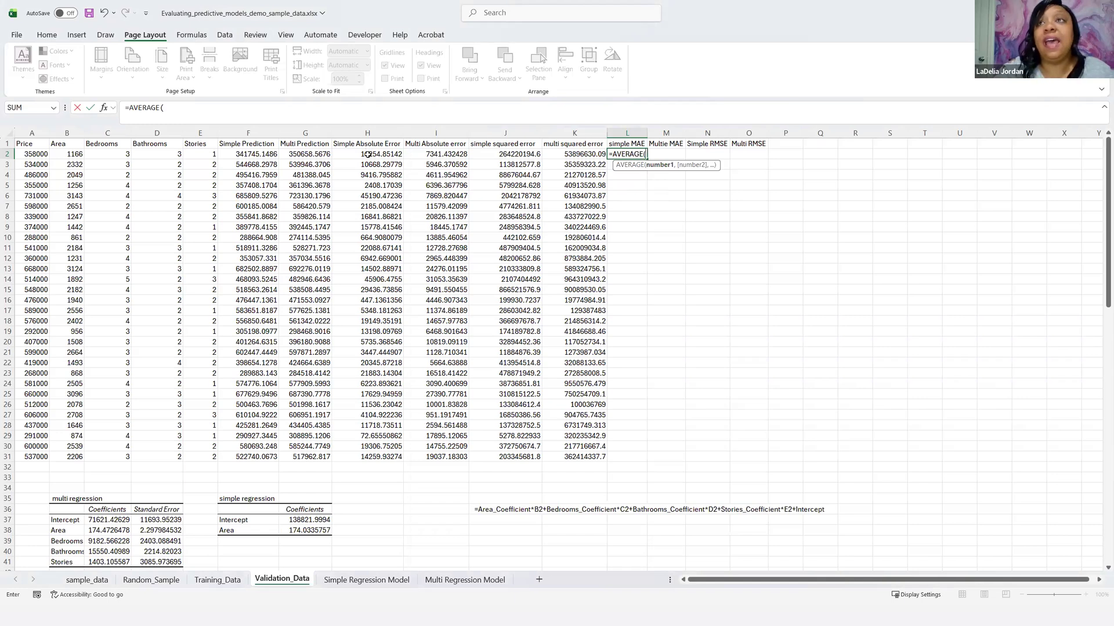
pyautogui.moveTo(369, 152); pyautogui.dragTo(351, 461)
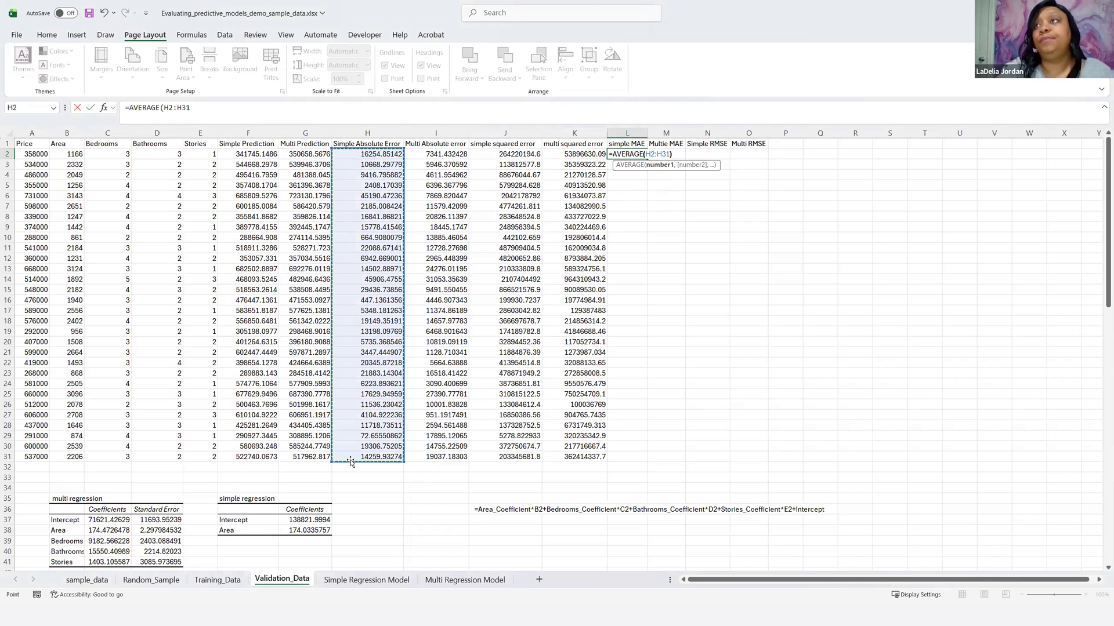
pyautogui.write(')')
pyautogui.press('Return')
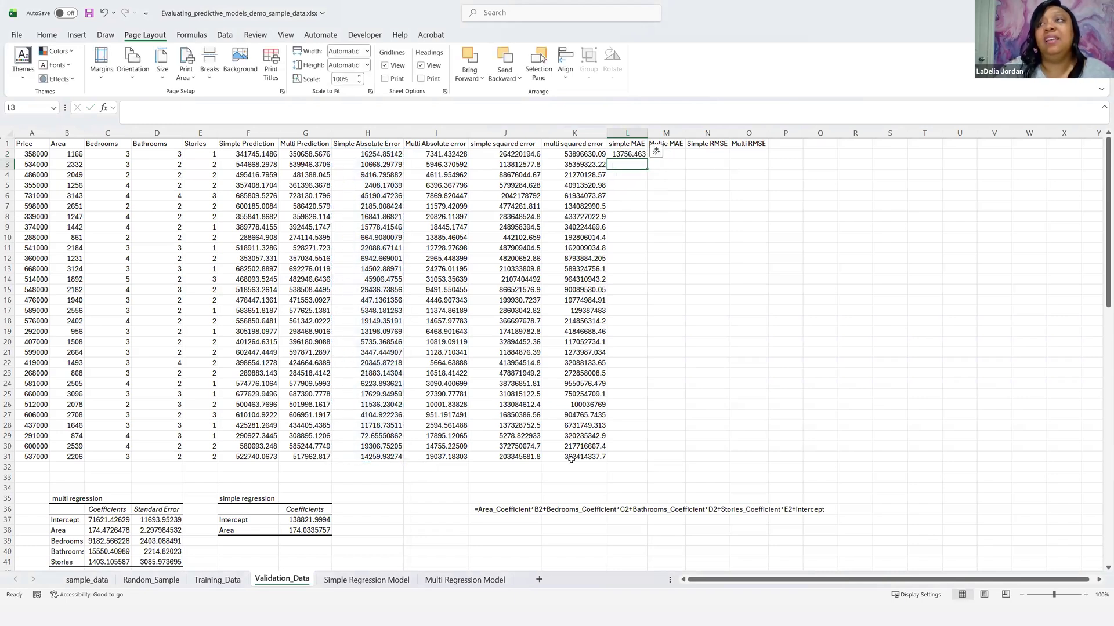
# Step: Calculate the multi-regression MAE in M2 with =AVERAGE(I2:I31)
pyautogui.click(676, 152)
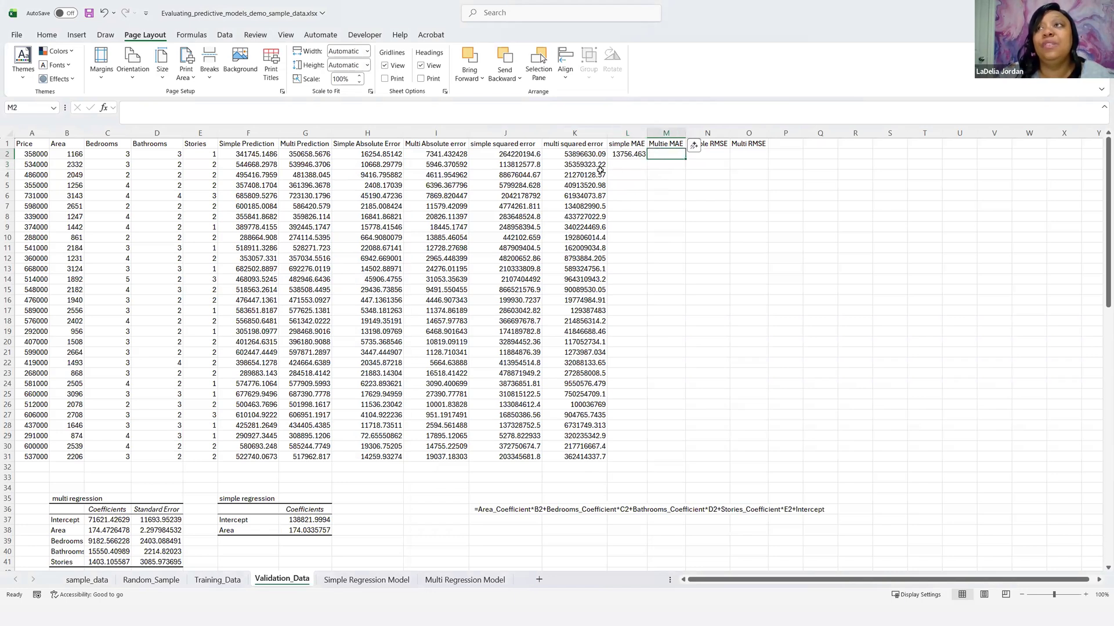
pyautogui.write('=')
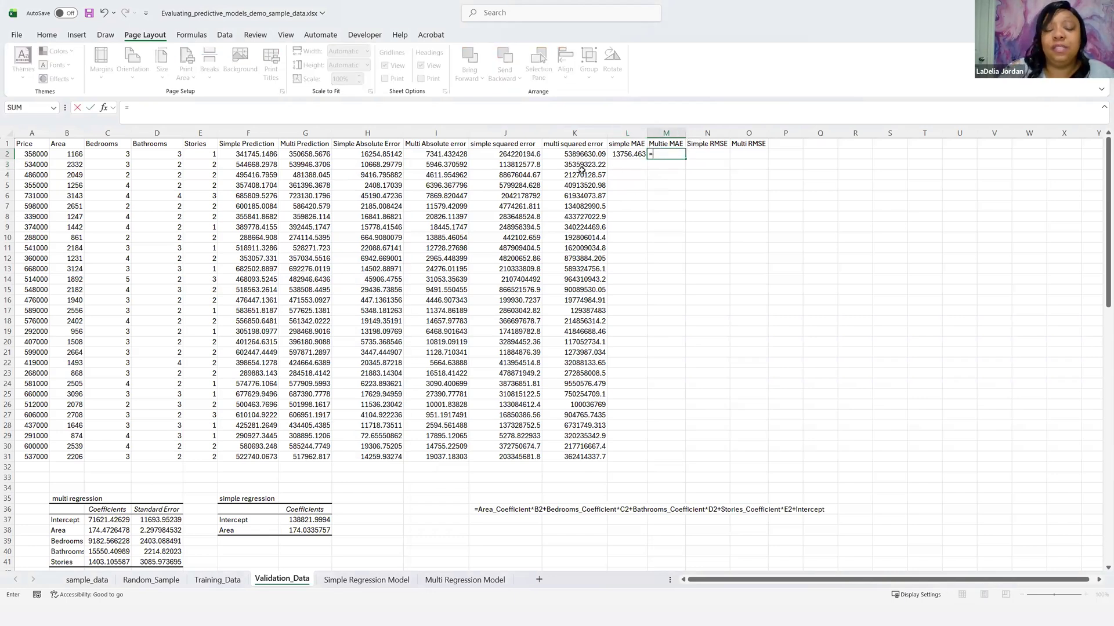
pyautogui.write('A')
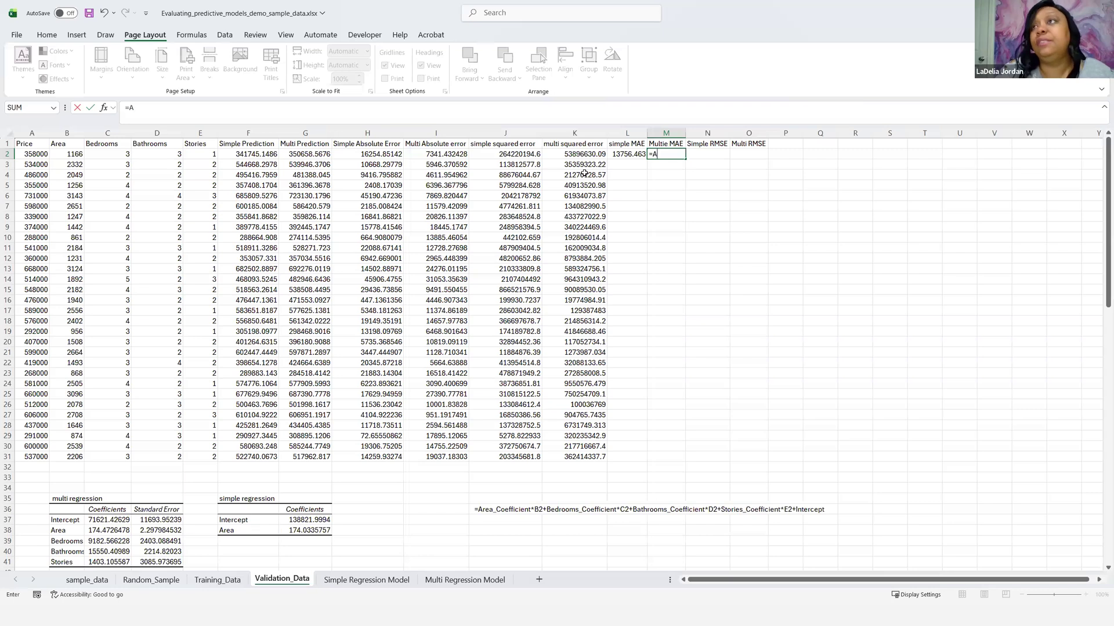
pyautogui.write('ver')
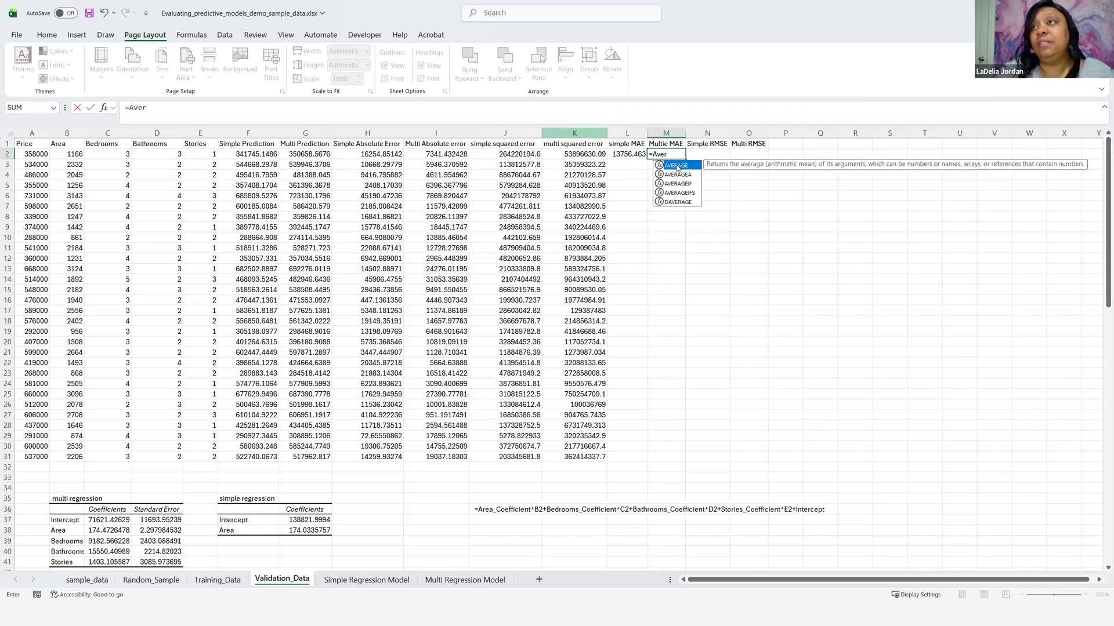
pyautogui.doubleClick(677, 166)
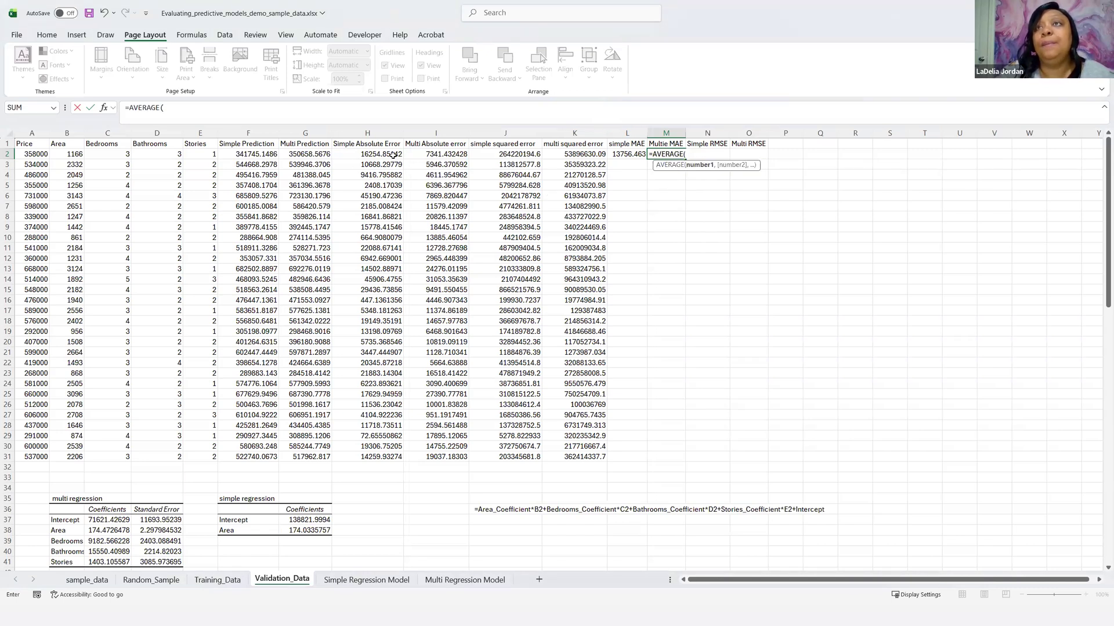
pyautogui.moveTo(431, 152); pyautogui.dragTo(447, 456)
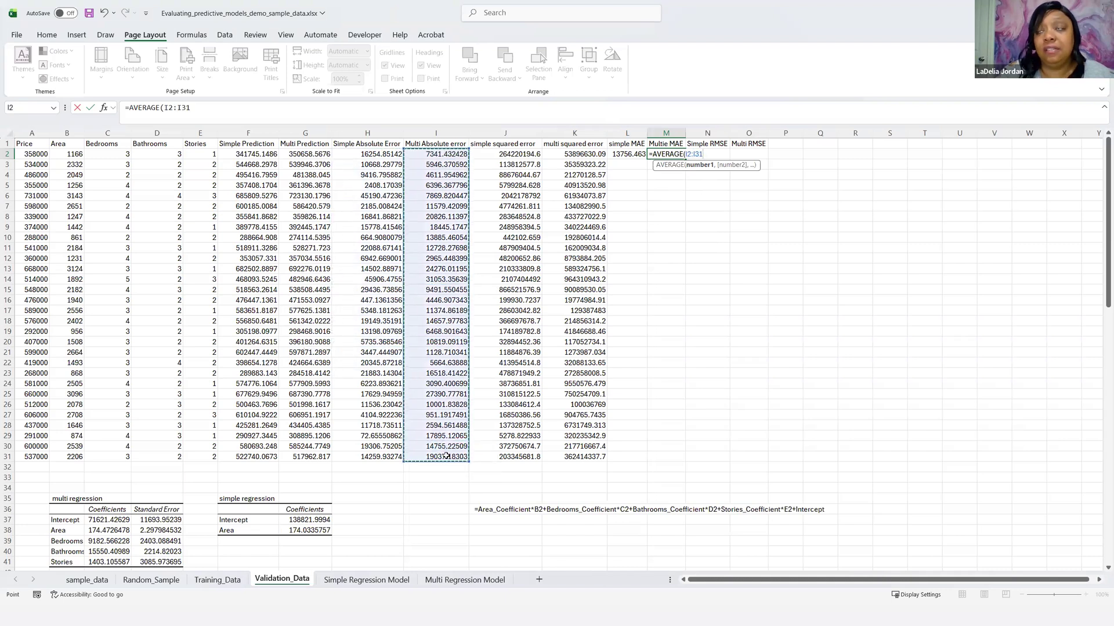
pyautogui.press('Return')
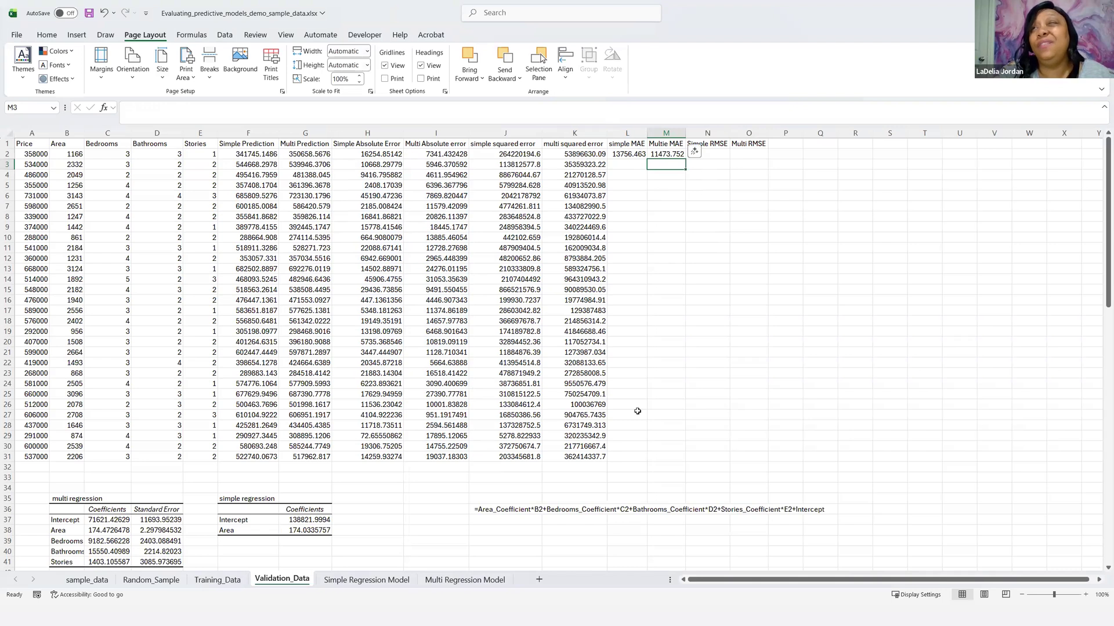
# Step: Correct the header in M1 to read "Multi MAE"
pyautogui.doubleClick(663, 145)
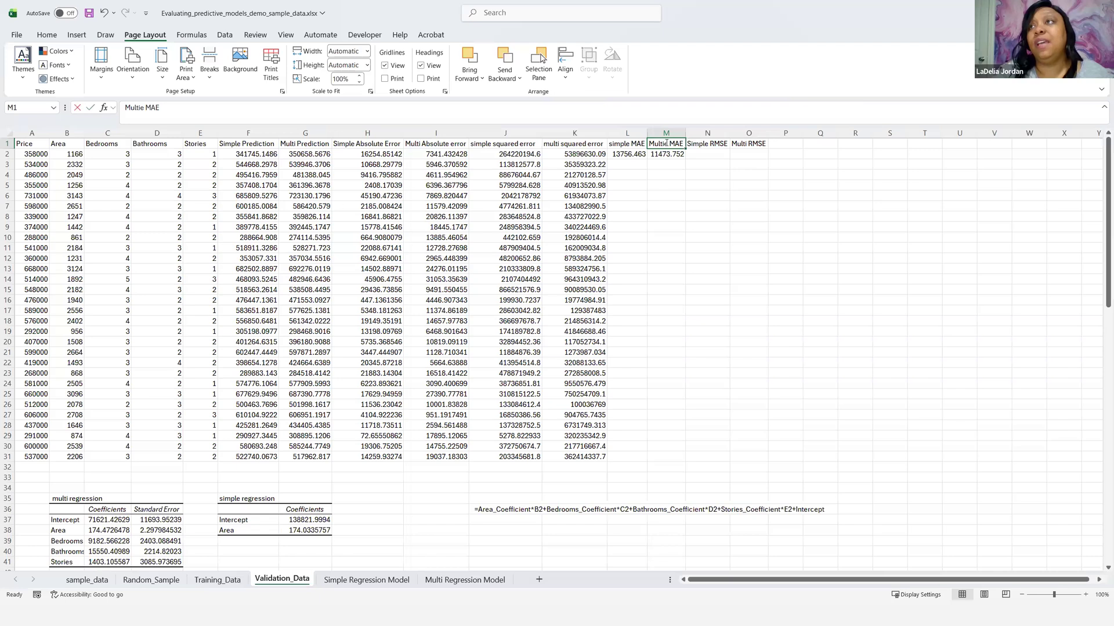
pyautogui.press('BackSpace')
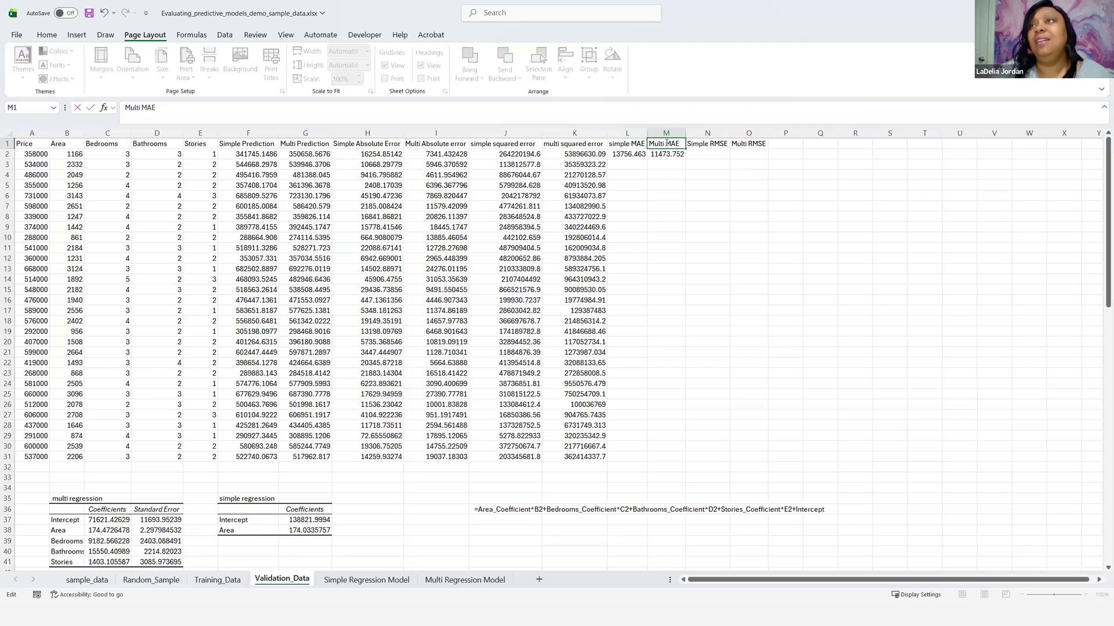
pyautogui.click(658, 174)
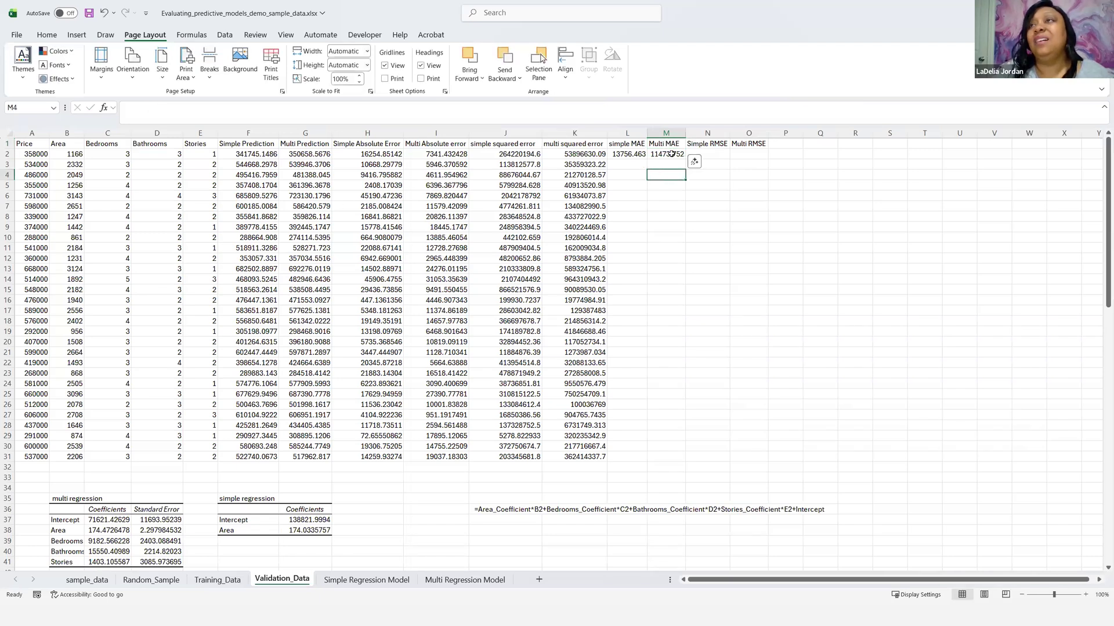
pyautogui.click(666, 155)
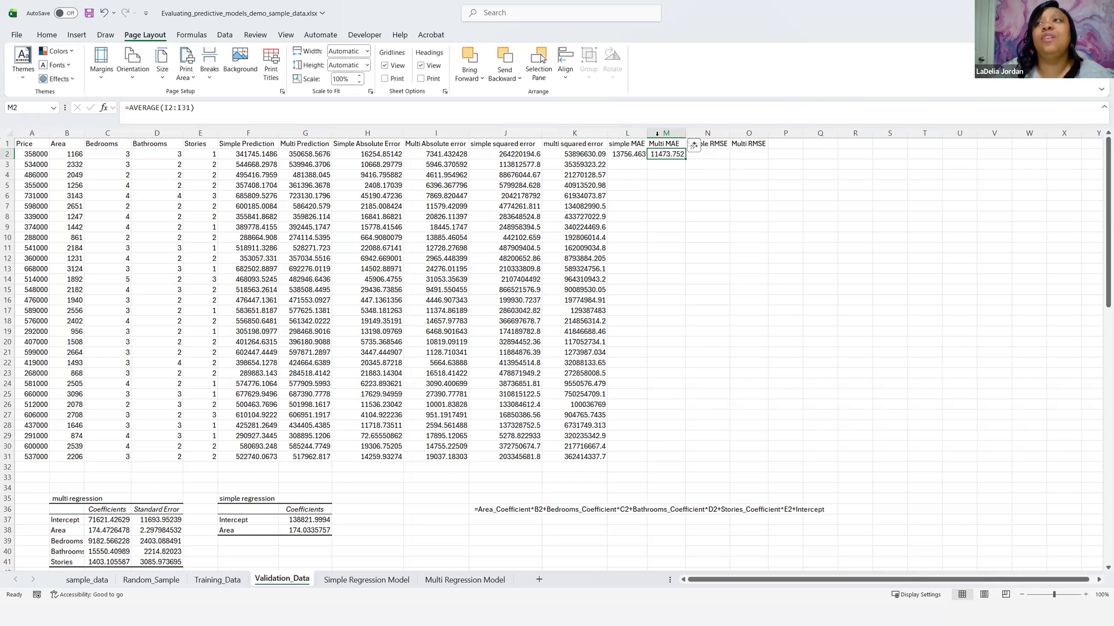
pyautogui.click(709, 155)
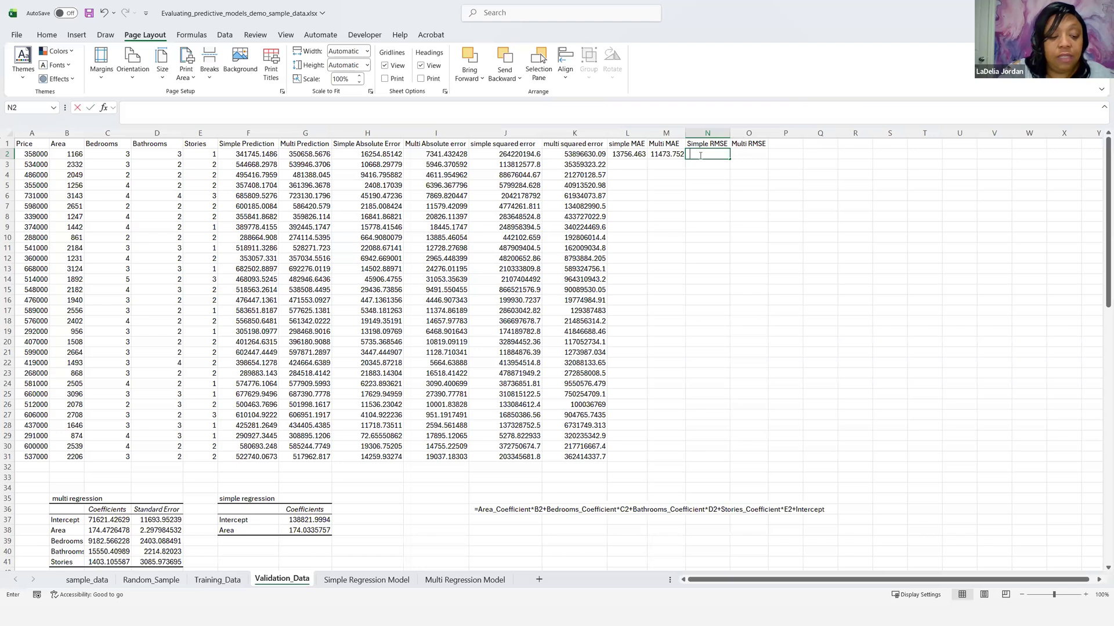
pyautogui.write('=')
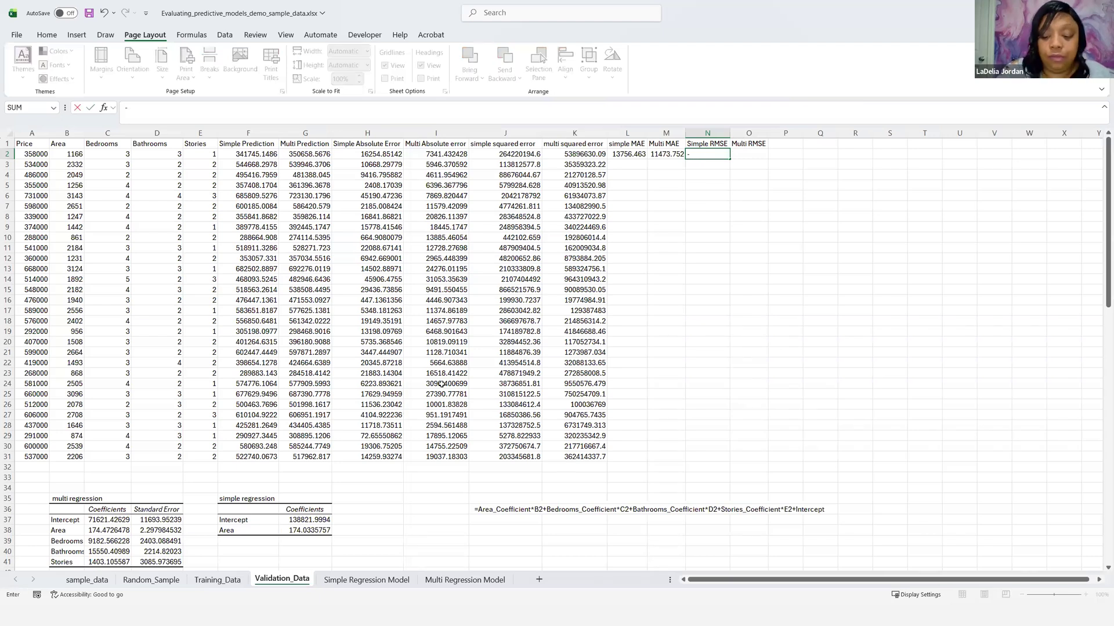
pyautogui.write('ssq')
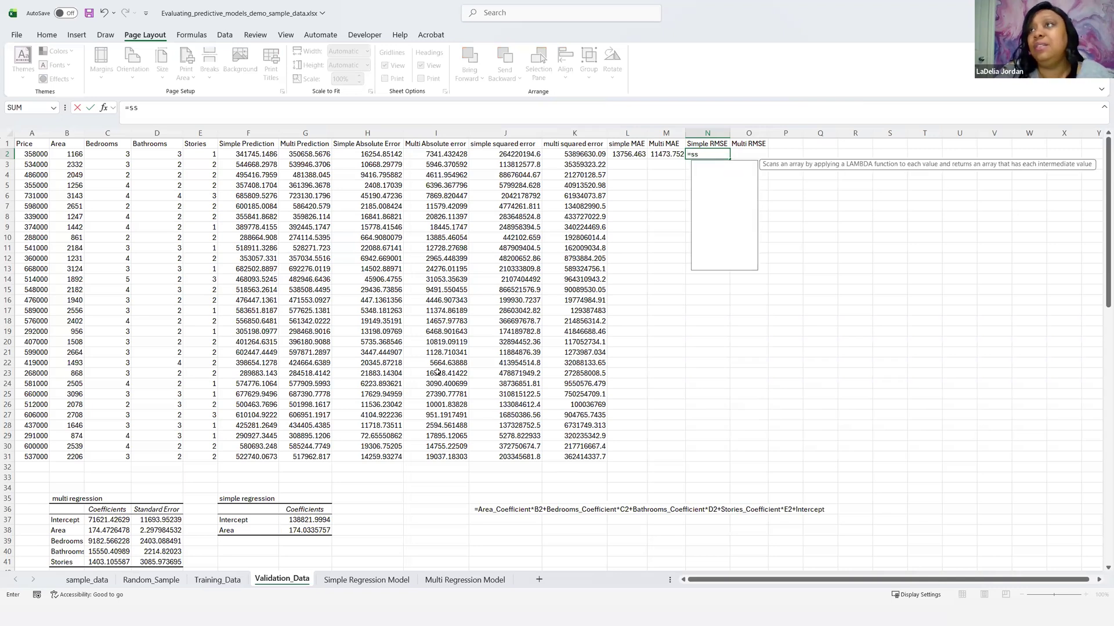
pyautogui.press('BackSpace')
pyautogui.press('BackSpace')
pyautogui.write('q')
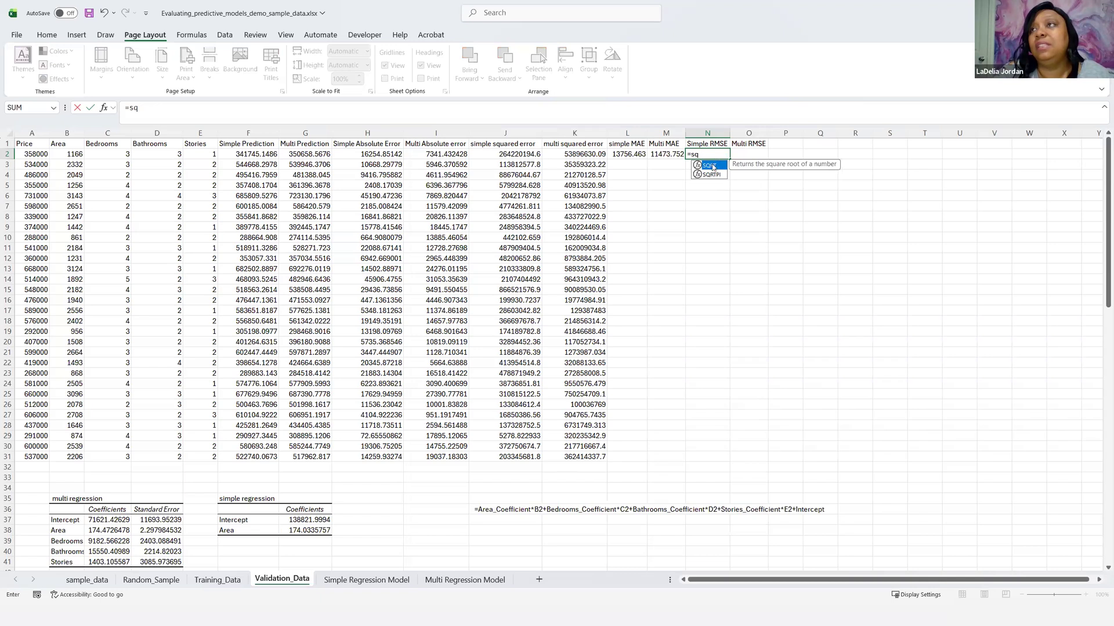
pyautogui.doubleClick(709, 165)
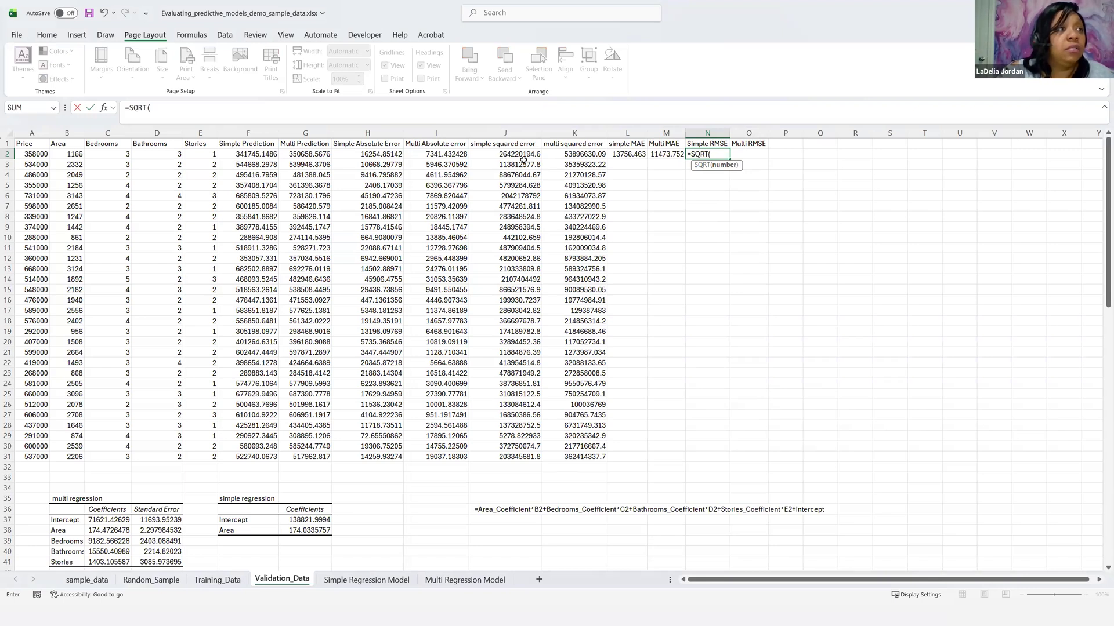
pyautogui.click(448, 154)
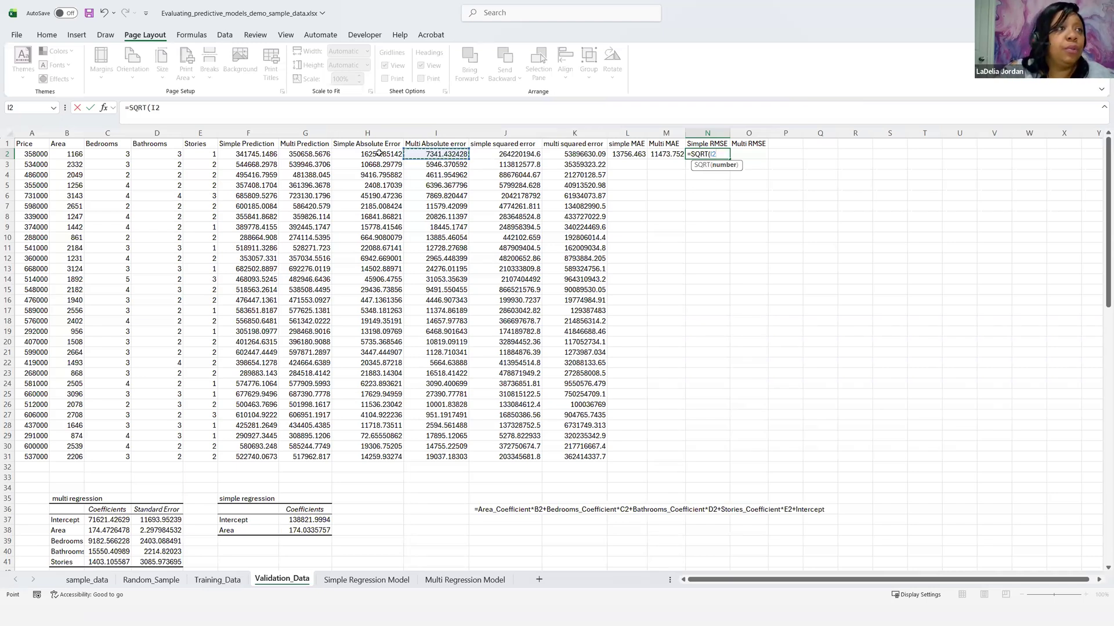
pyautogui.click(498, 154)
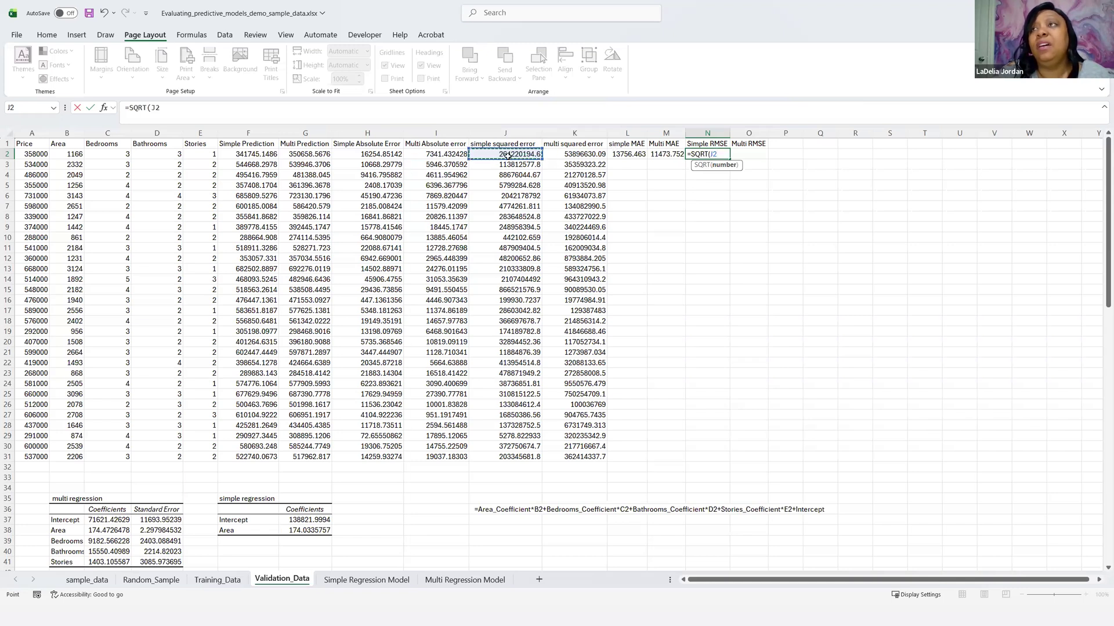
pyautogui.moveTo(509, 154); pyautogui.dragTo(508, 379)
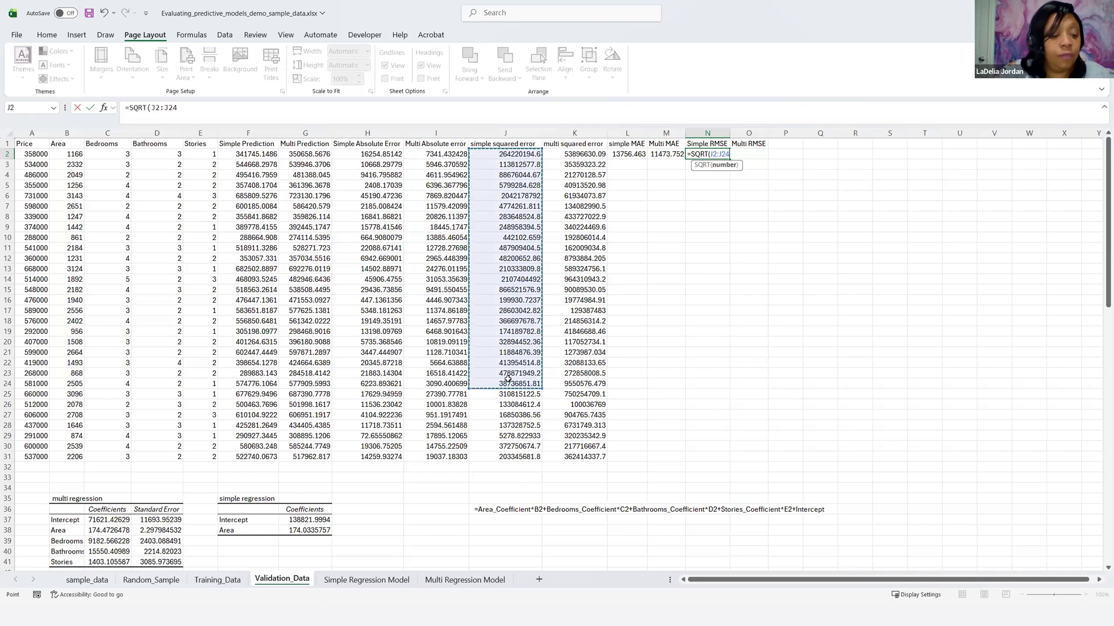
pyautogui.press('Escape')
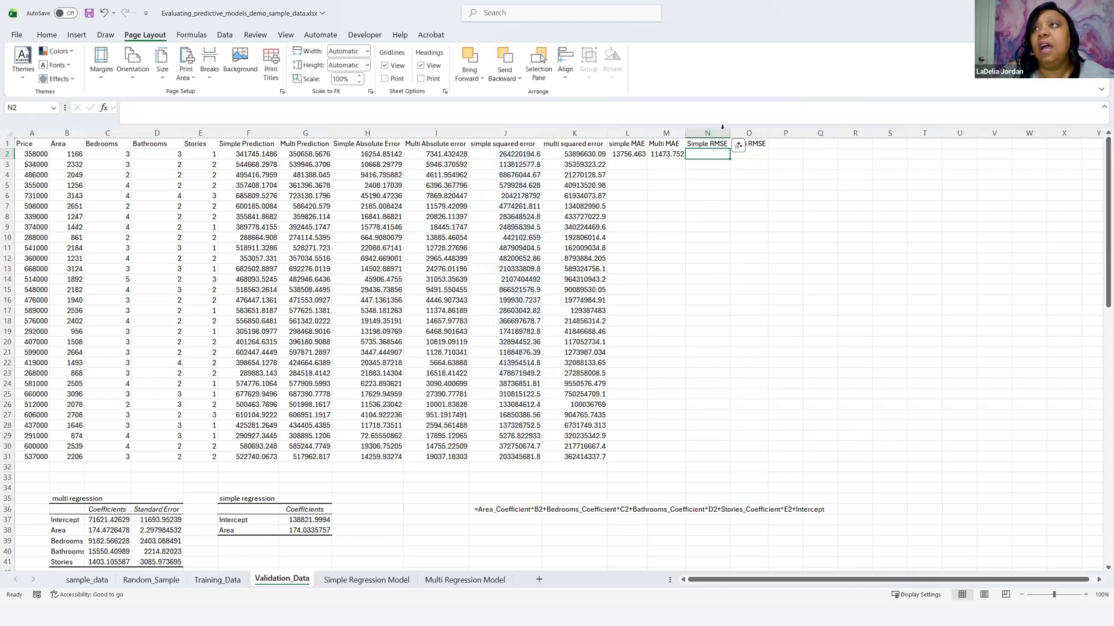
# Step: Calculate the simple RMSE in N2 with =SQRT(AVERAGE(J2:J31))
pyautogui.write('=')
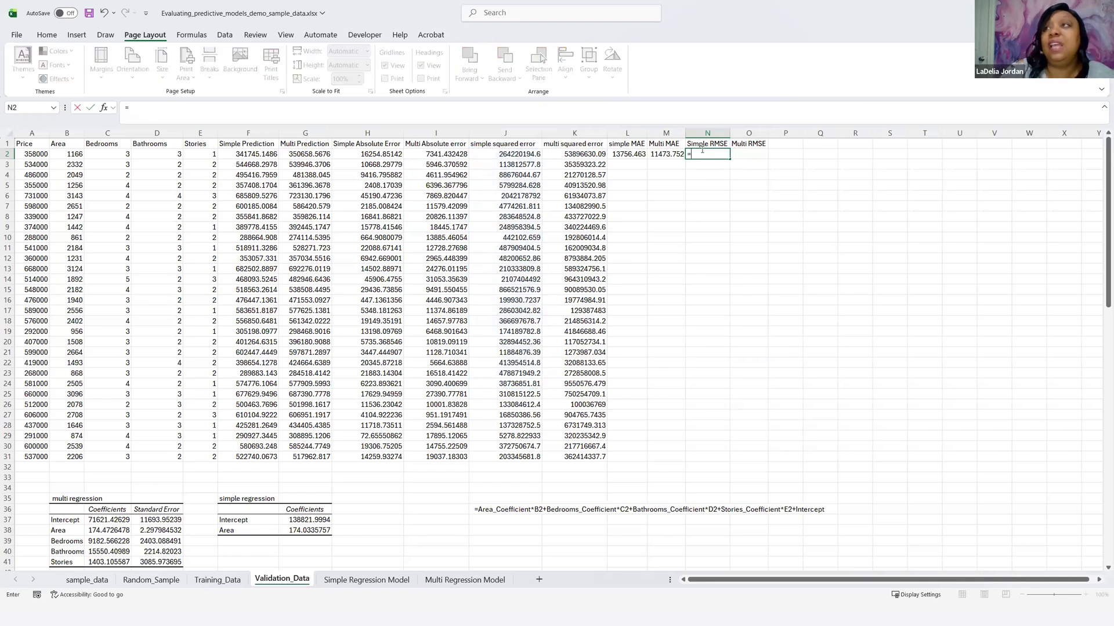
pyautogui.write('squ')
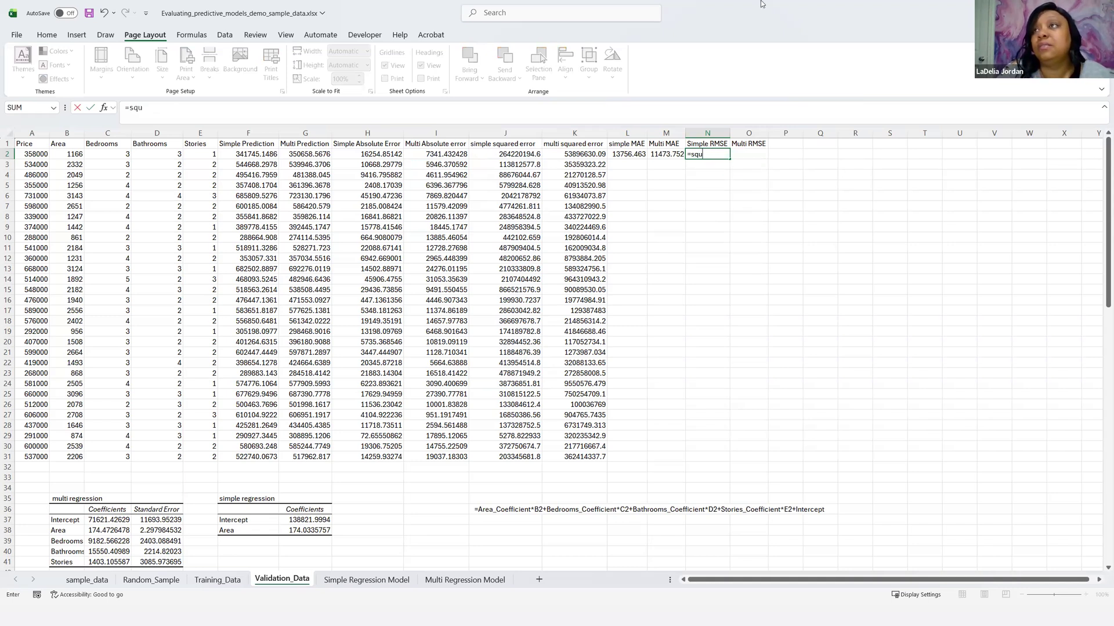
pyautogui.press('BackSpace')
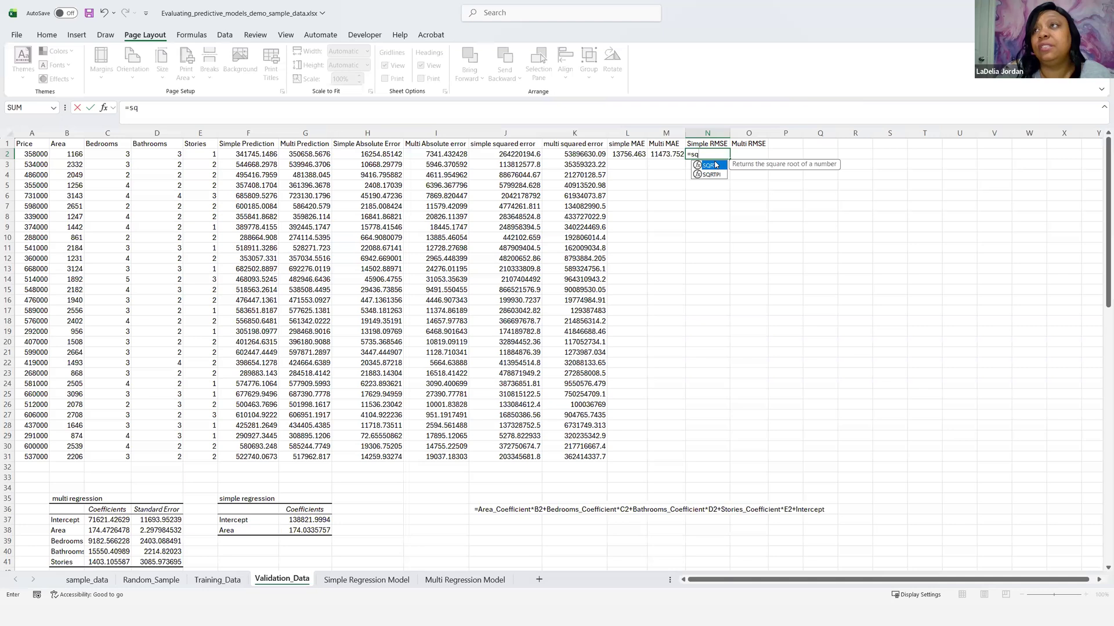
pyautogui.doubleClick(716, 165)
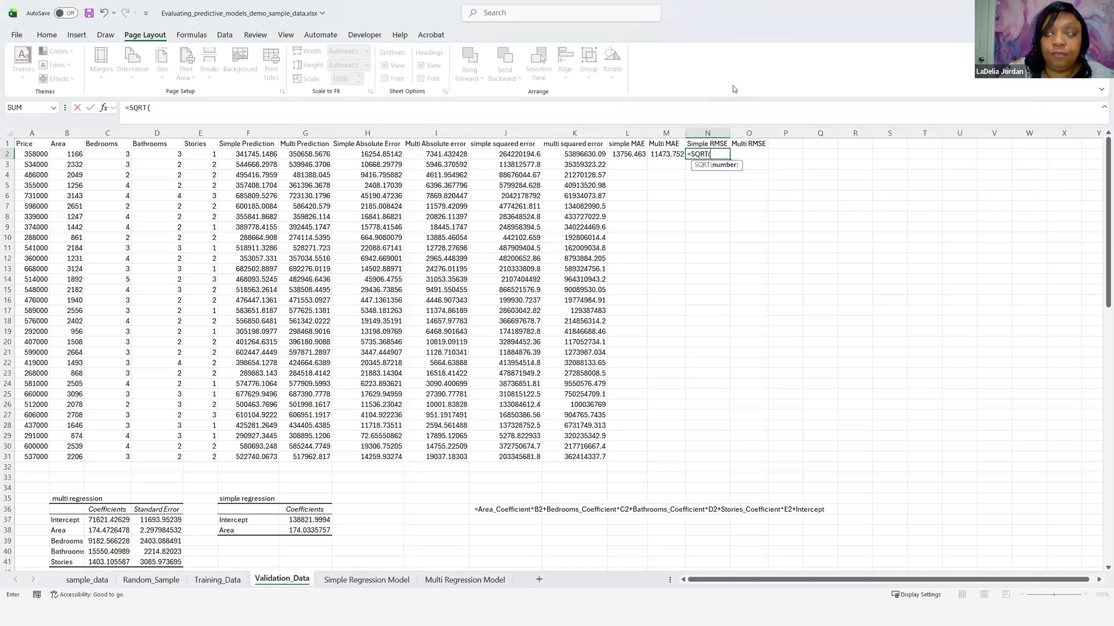
pyautogui.write('Av')
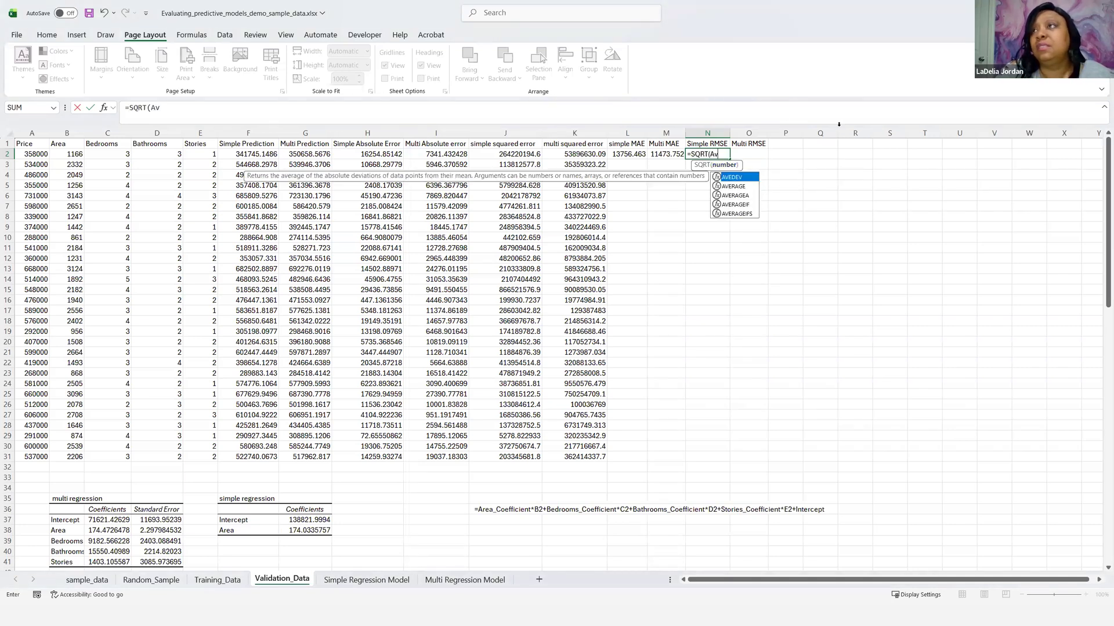
pyautogui.doubleClick(739, 187)
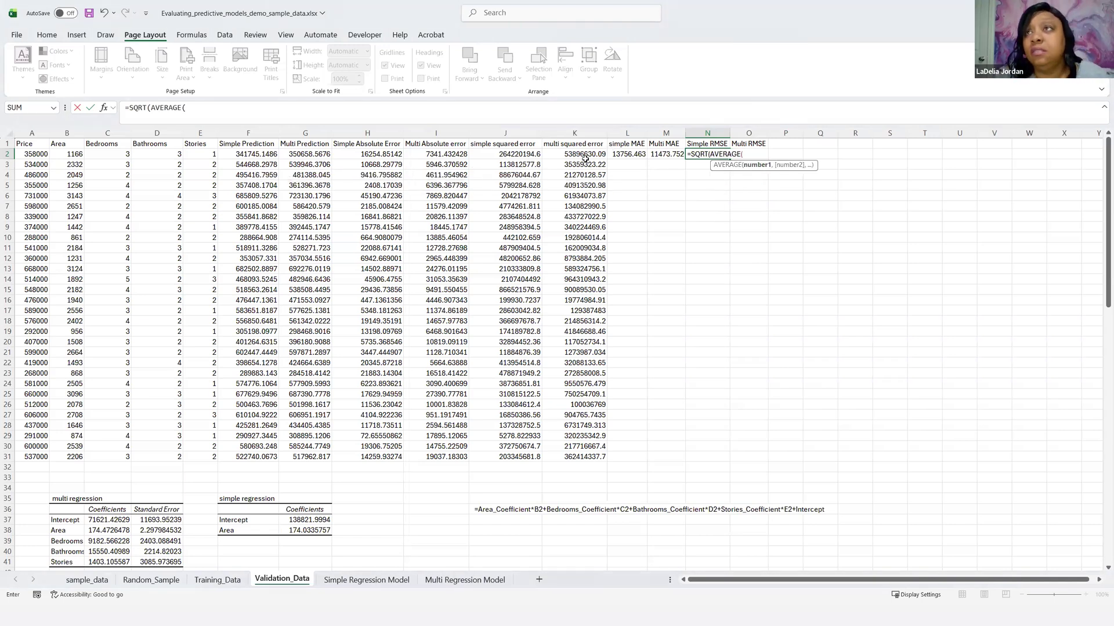
pyautogui.moveTo(512, 154); pyautogui.dragTo(500, 456)
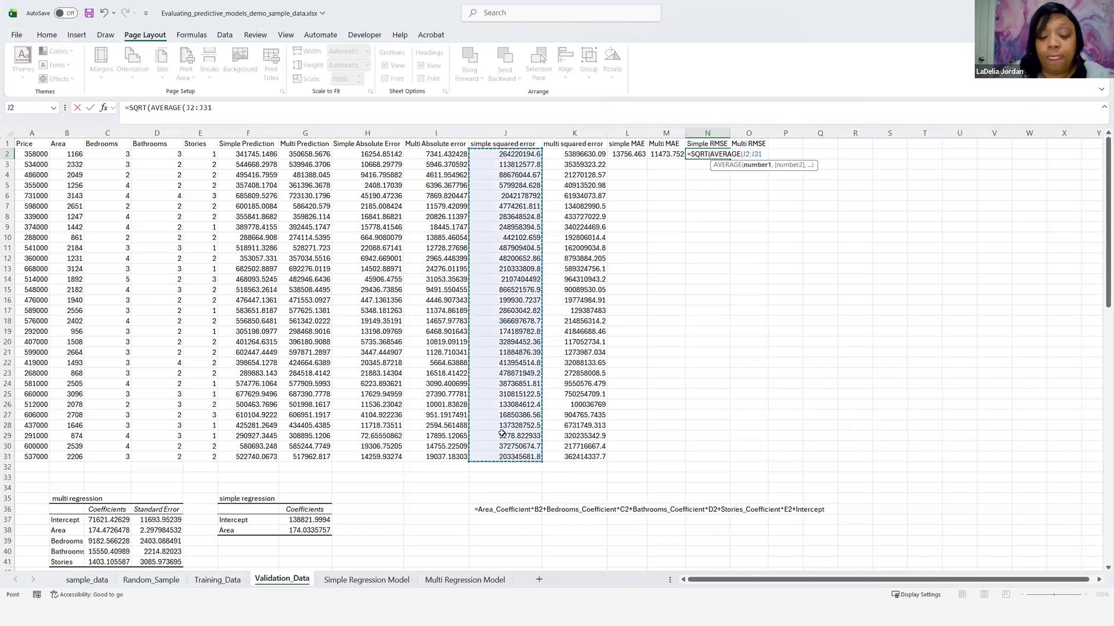
pyautogui.write(')')
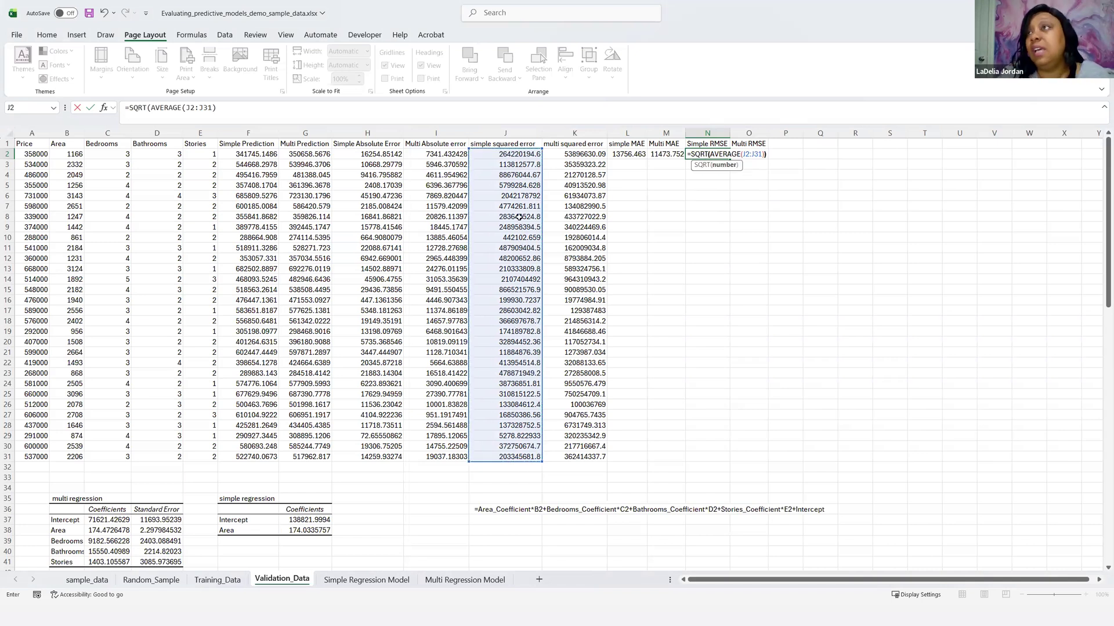
pyautogui.press('Return')
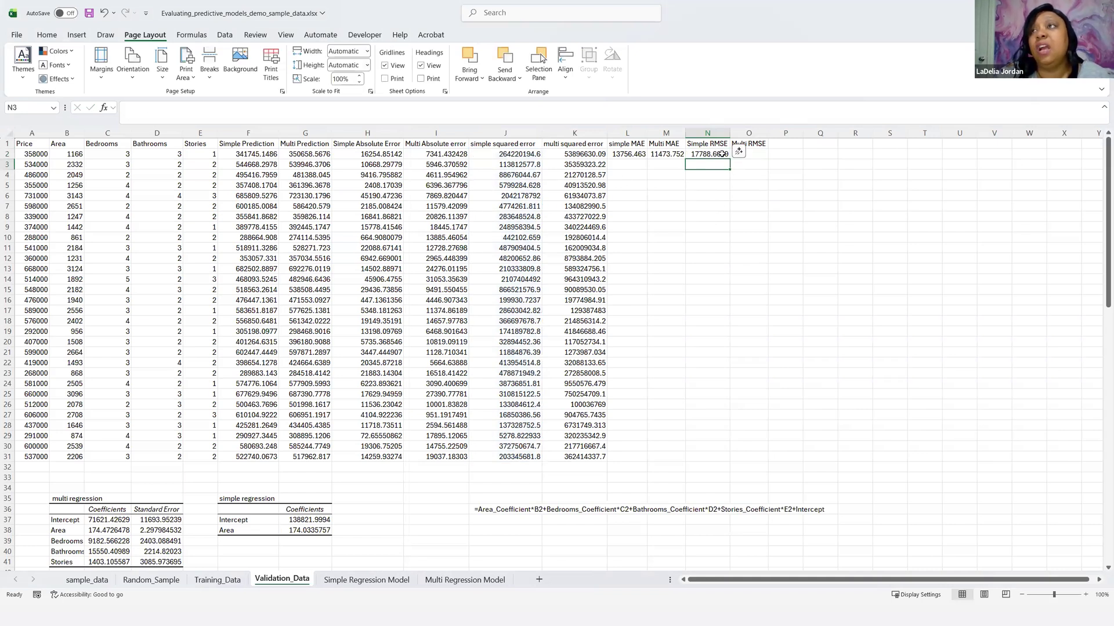
# Step: Paste the RMSE formula into O2 as =SQRT(AVERAGE(K2:K31)) for the multi-regression model and check it against the one in N2
pyautogui.click(755, 152)
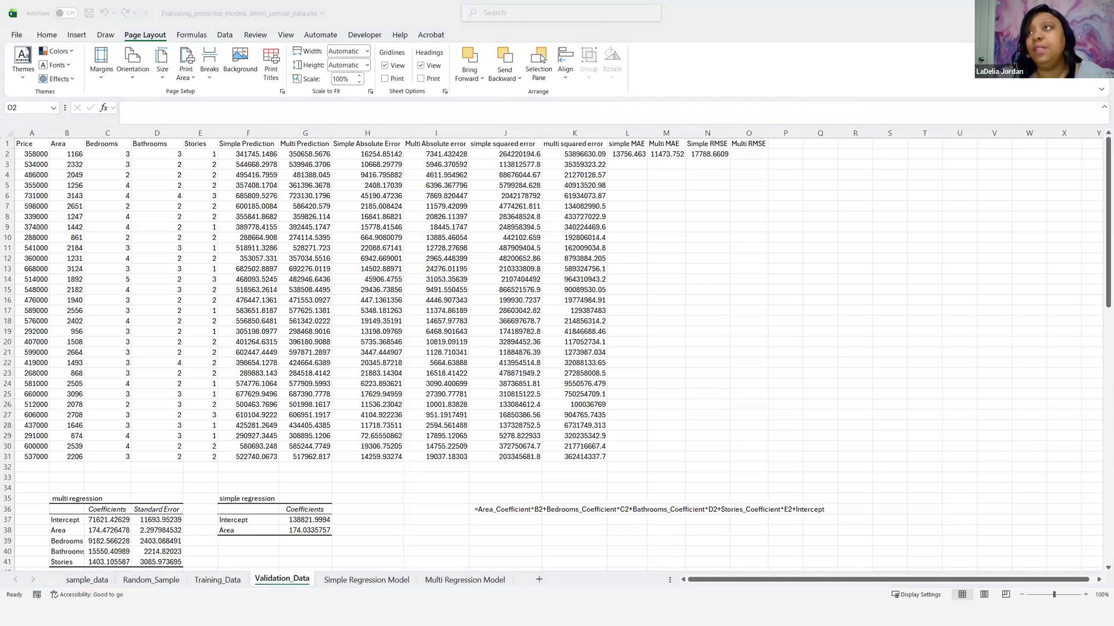
pyautogui.click(742, 154)
pyautogui.hotkey('ctrl', 'v')
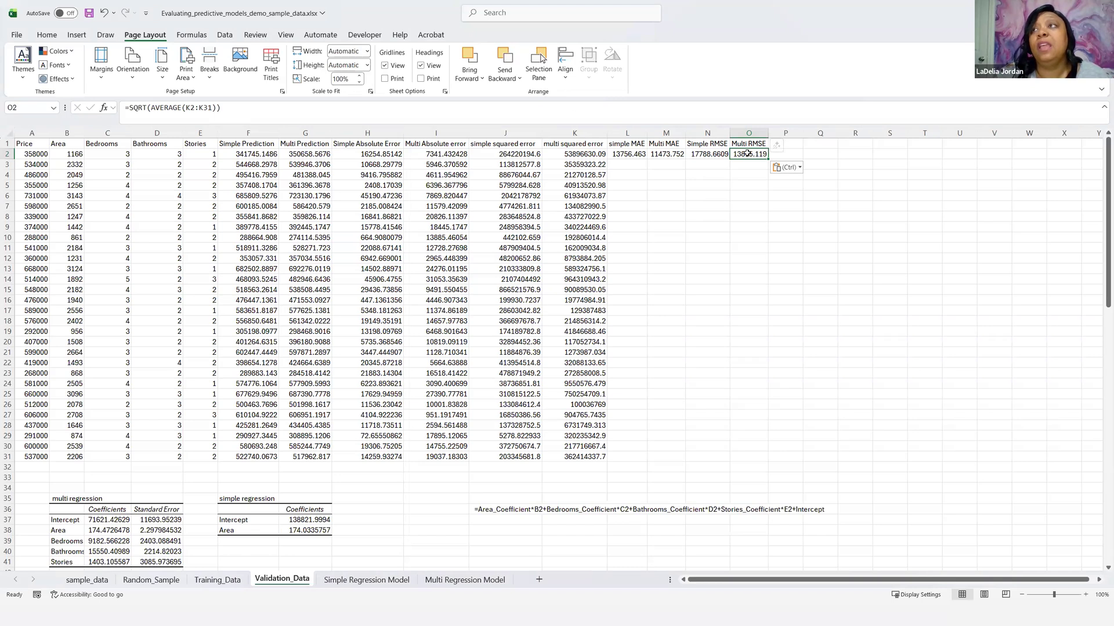
pyautogui.press('Left')
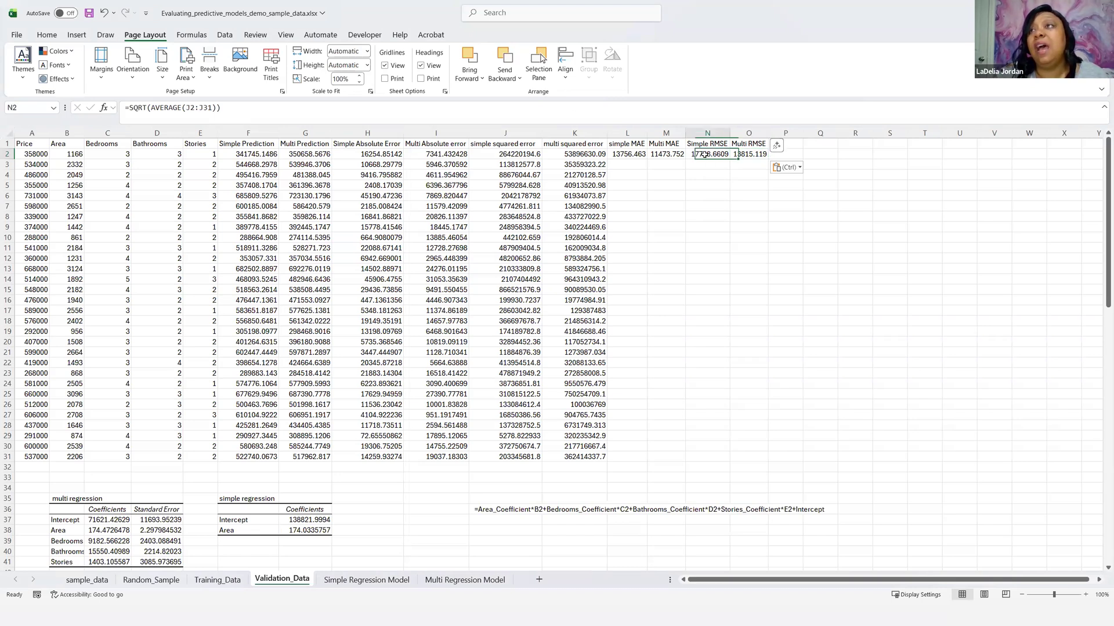
pyautogui.click(754, 152)
pyautogui.click(707, 152)
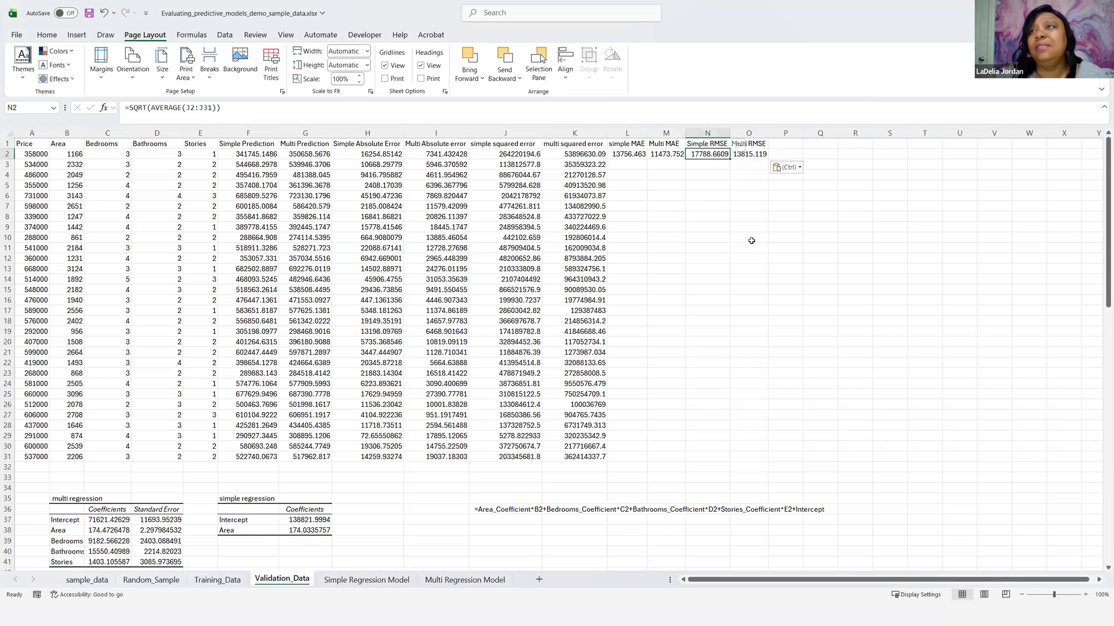
# Step: Copy the MAE and RMSE headers and values in L1:O2 and add a new worksheet after Validation_Data
pyautogui.moveTo(625, 142); pyautogui.dragTo(751, 153)
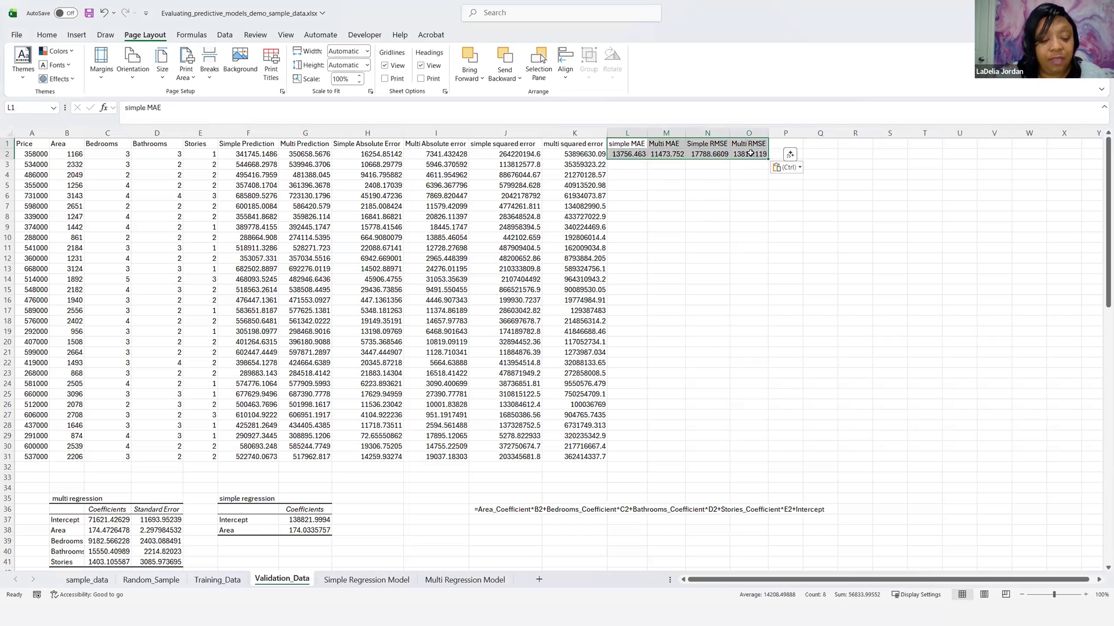
pyautogui.hotkey('ctrl', 'c')
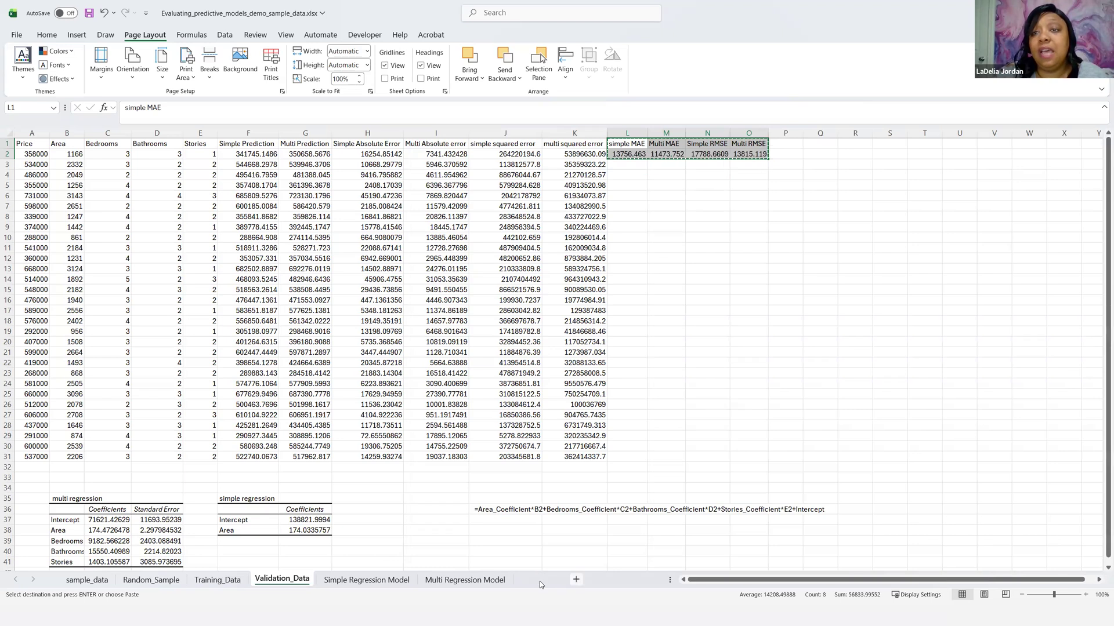
pyautogui.click(539, 580)
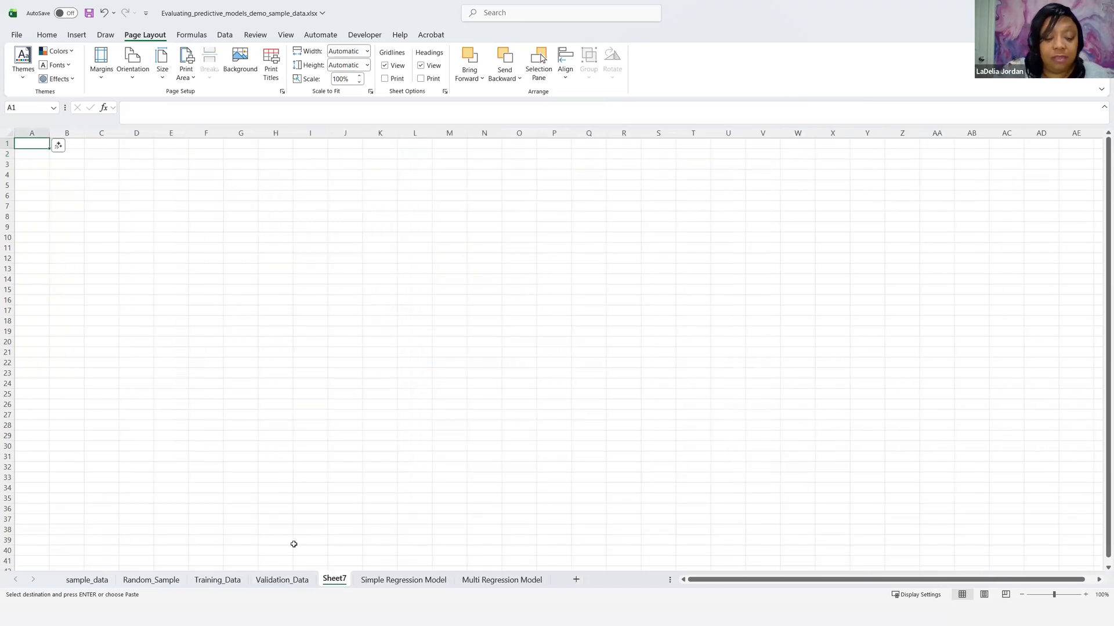
# Step: Rename the new worksheet to "Compari"
pyautogui.press('Escape')
pyautogui.write('Cin')
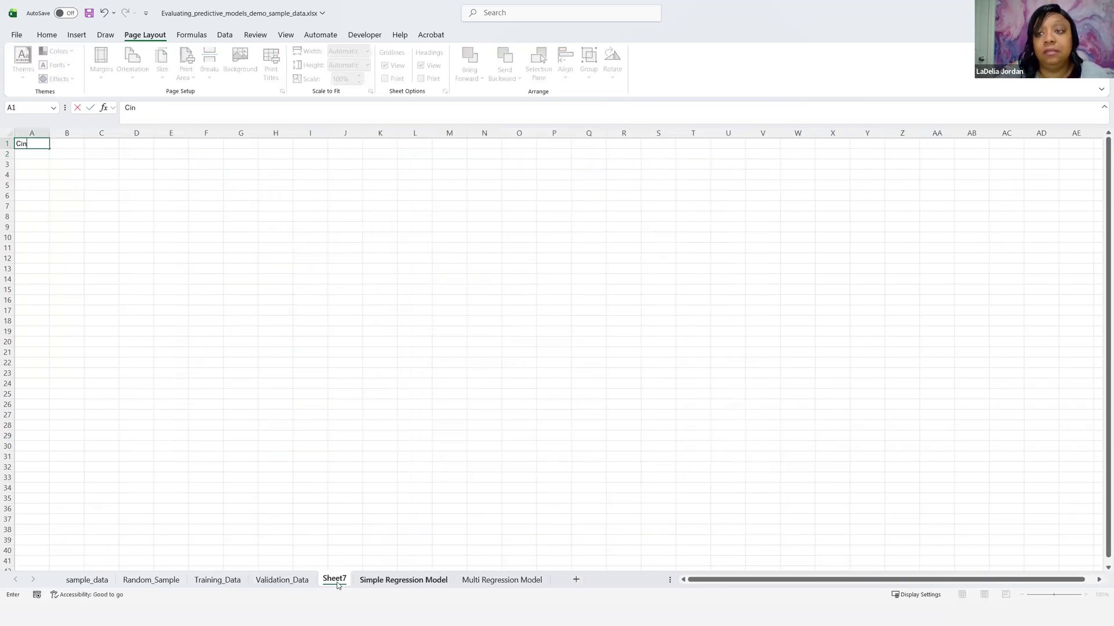
pyautogui.doubleClick(330, 580)
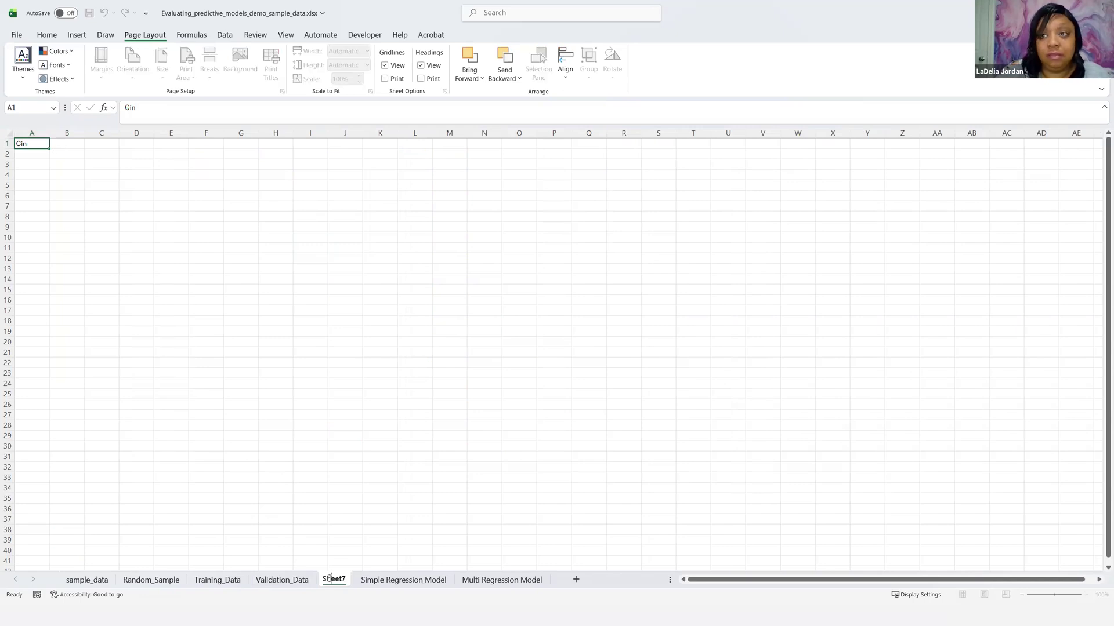
pyautogui.write('Cino')
pyautogui.press('BackSpace')
pyautogui.press('BackSpace')
pyautogui.press('BackSpace')
pyautogui.write('ompari')
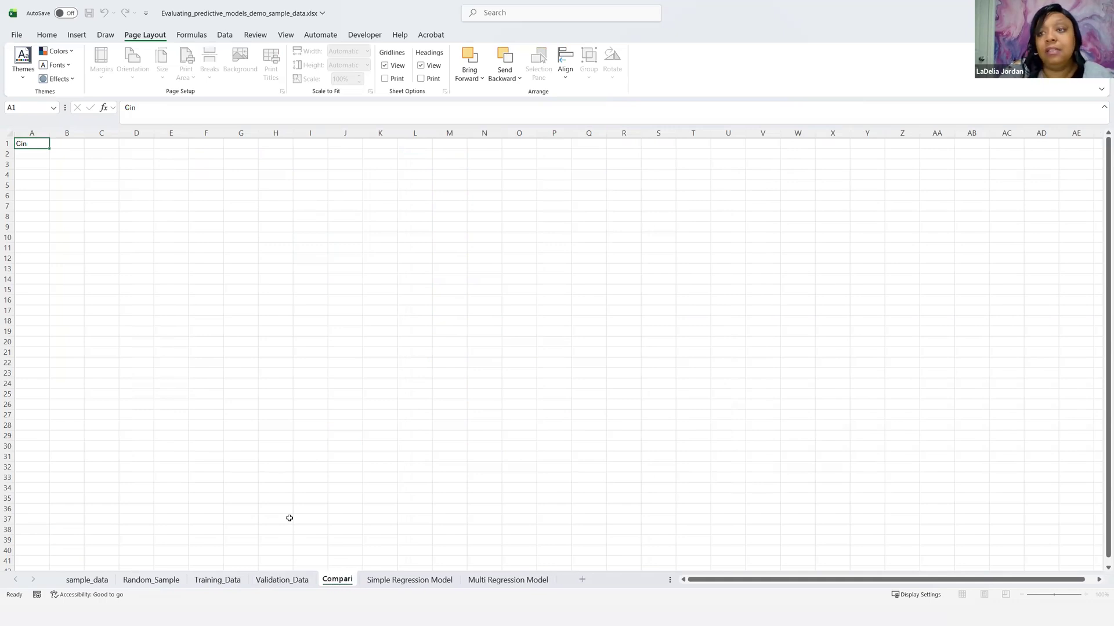